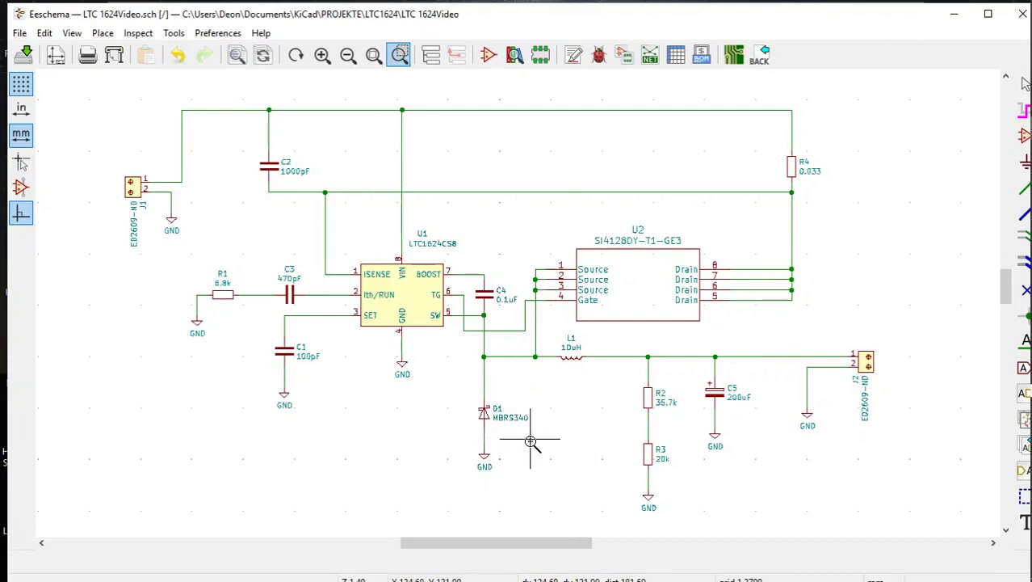
Step: Switch from Eeschema to the KiCad tutorial page in the browser
key(alt+Tab)
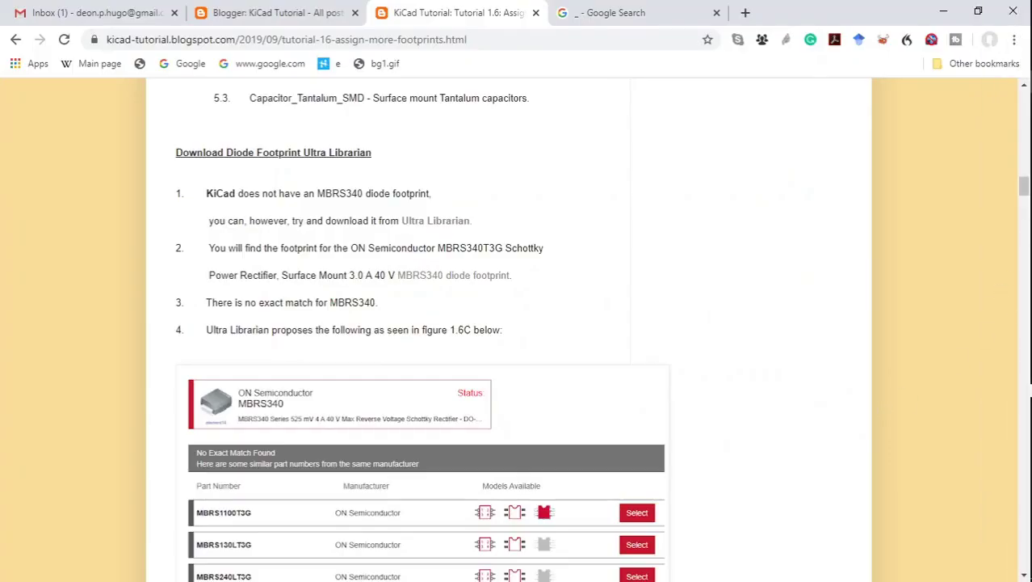
Step: Scroll the tutorial down to the 'Download Diode Footprint Ultra Librarian' section
drag(1024, 188, 1009, 95)
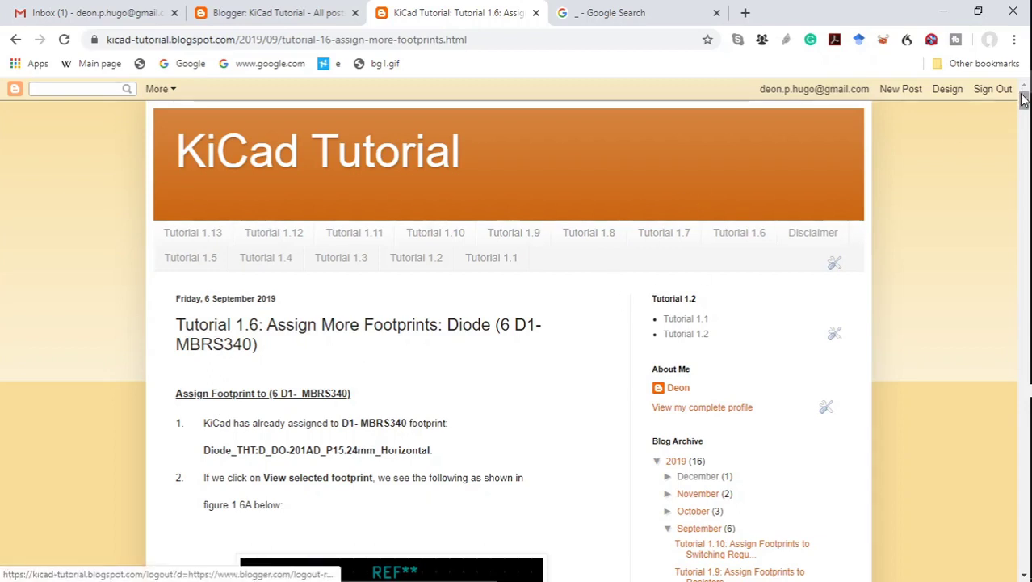
scroll(1023, 98, down, 10)
scroll(517, 323, down, 15)
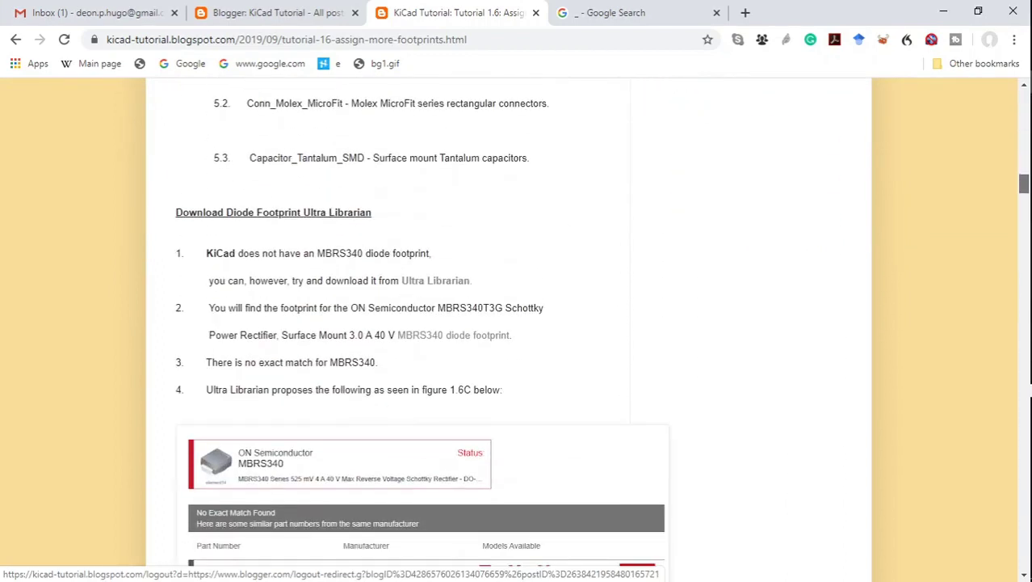
scroll(517, 323, down, 3)
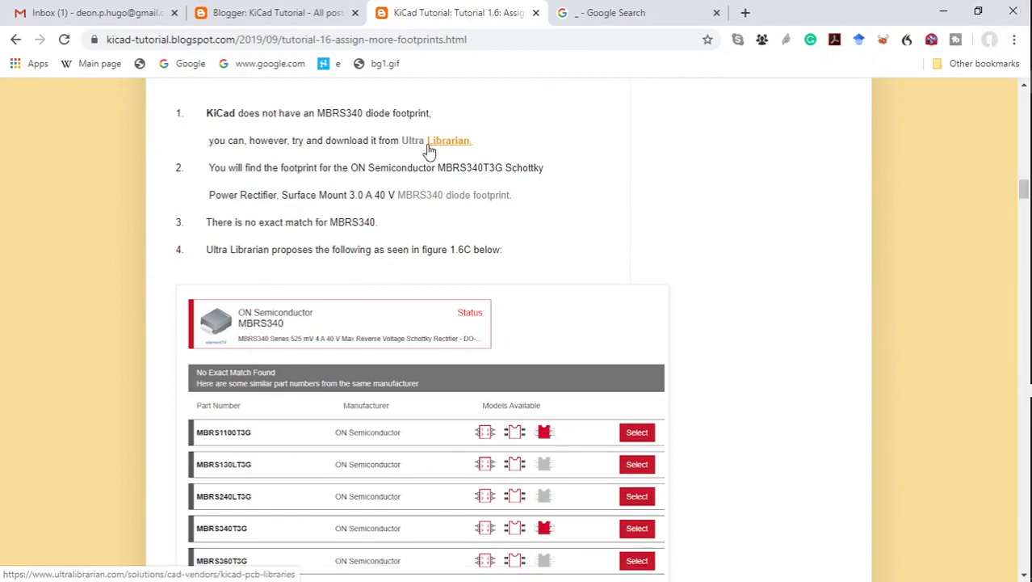
Step: Follow the MBRS340 link and open the ON Semiconductor MBRS340 page's similar parts list
click(447, 199)
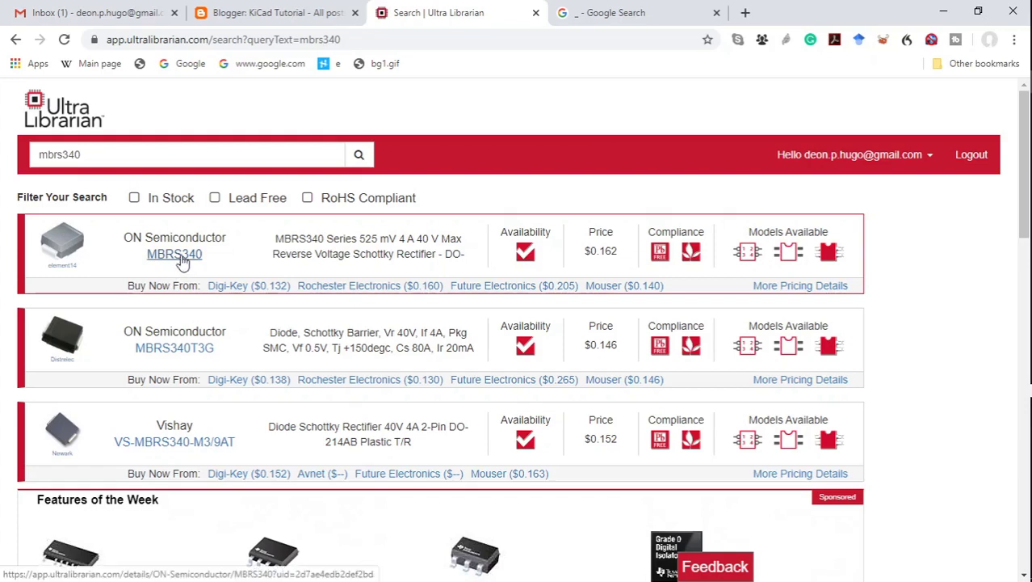
click(174, 254)
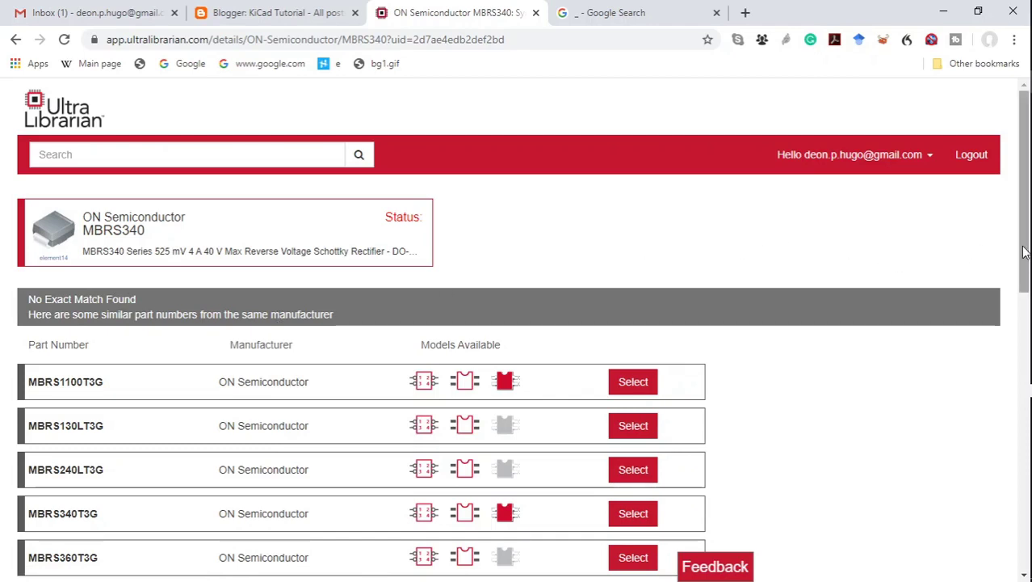
scroll(1024, 252, down, 2)
scroll(1024, 323, down, 1)
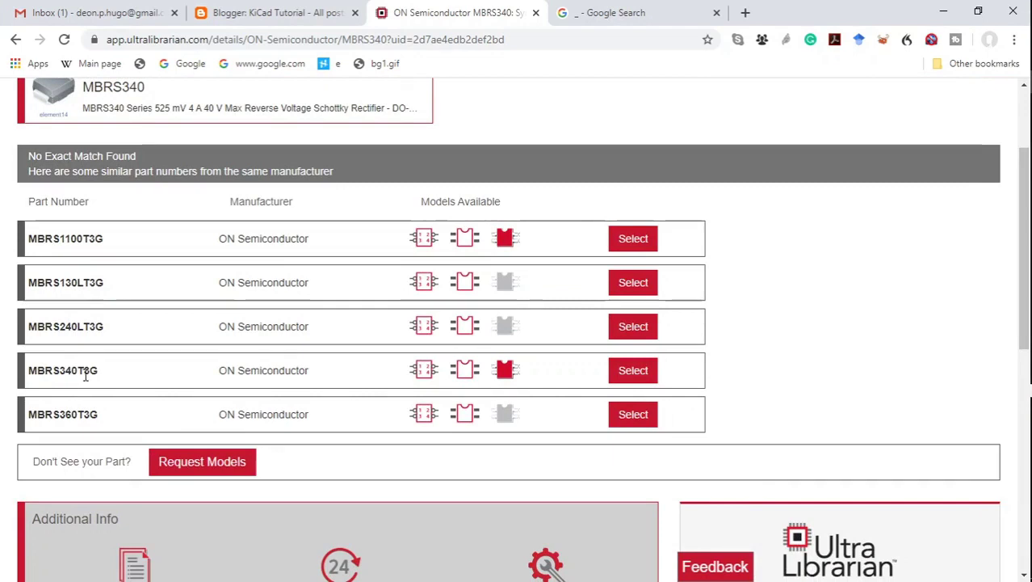
Step: Select the MBRS340T3G part and start its Download Now process
click(622, 376)
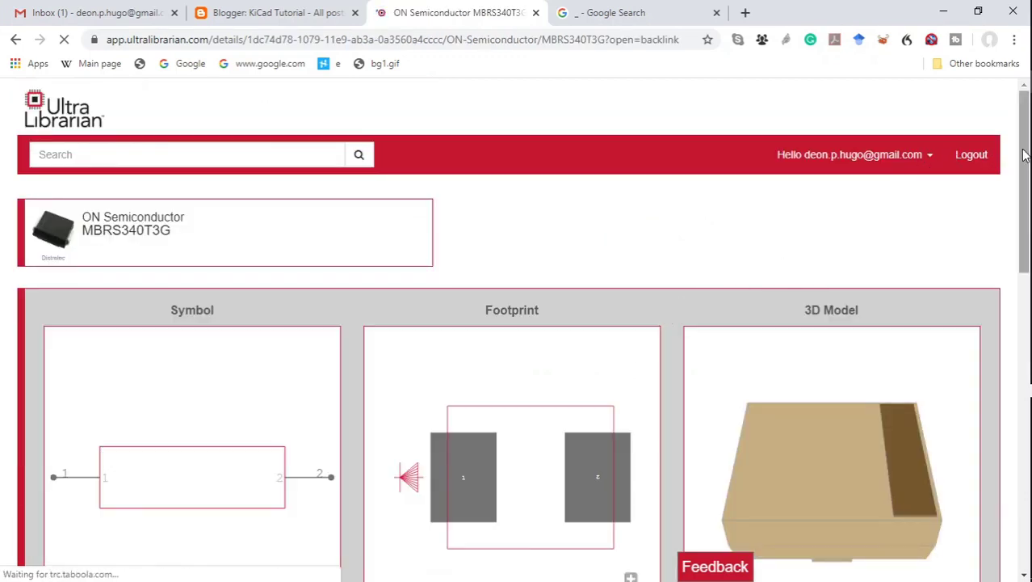
scroll(987, 157, down, 2)
scroll(901, 270, down, 2)
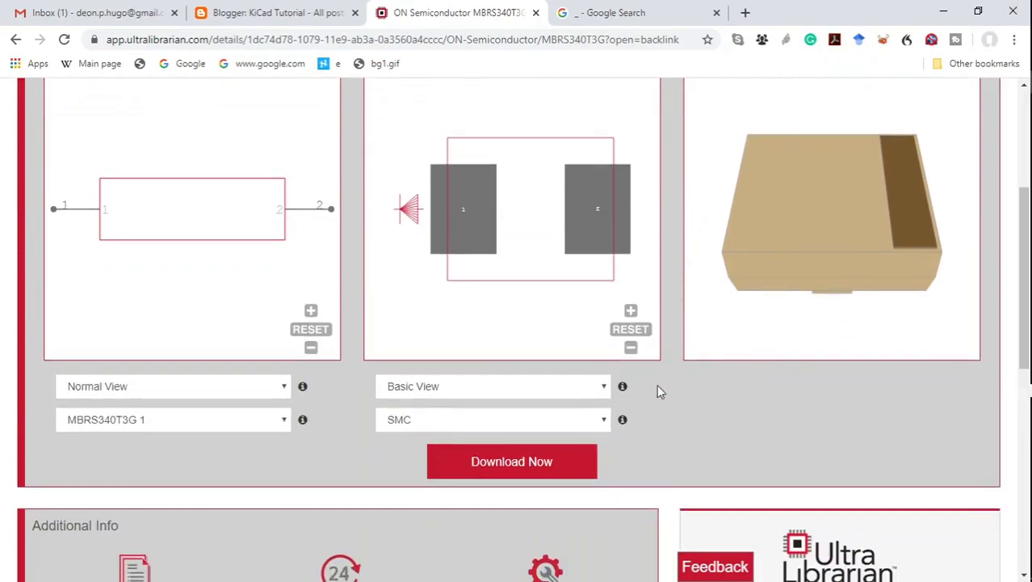
click(523, 458)
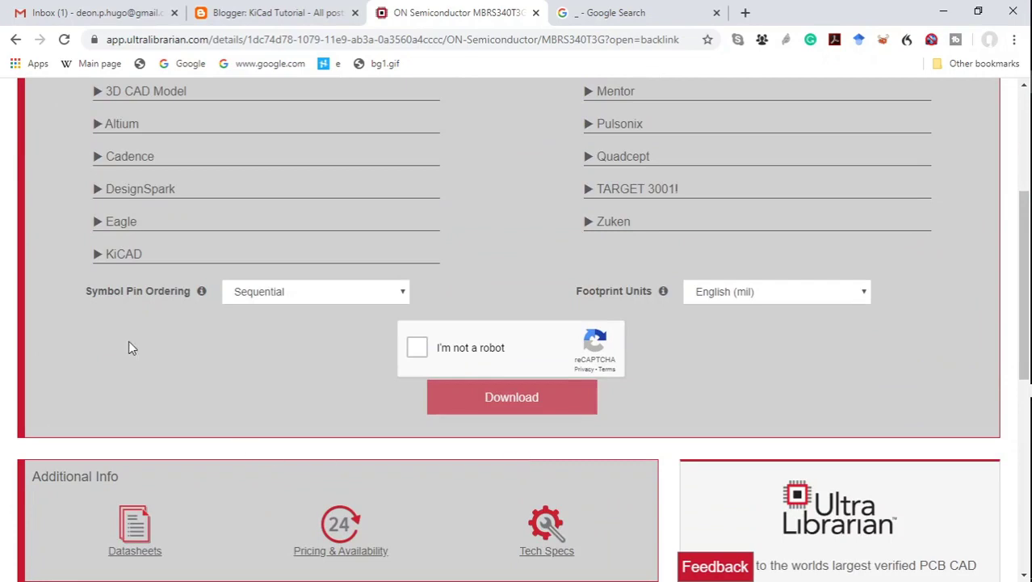
Step: Choose KiCAD as the export format and pass the 'I'm not a robot' check
click(94, 256)
click(120, 275)
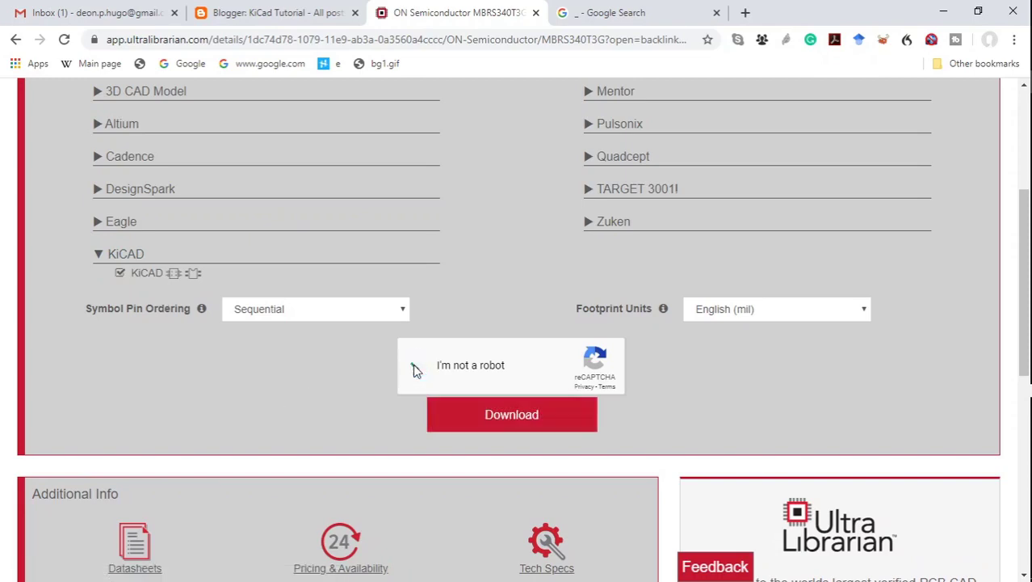
click(527, 415)
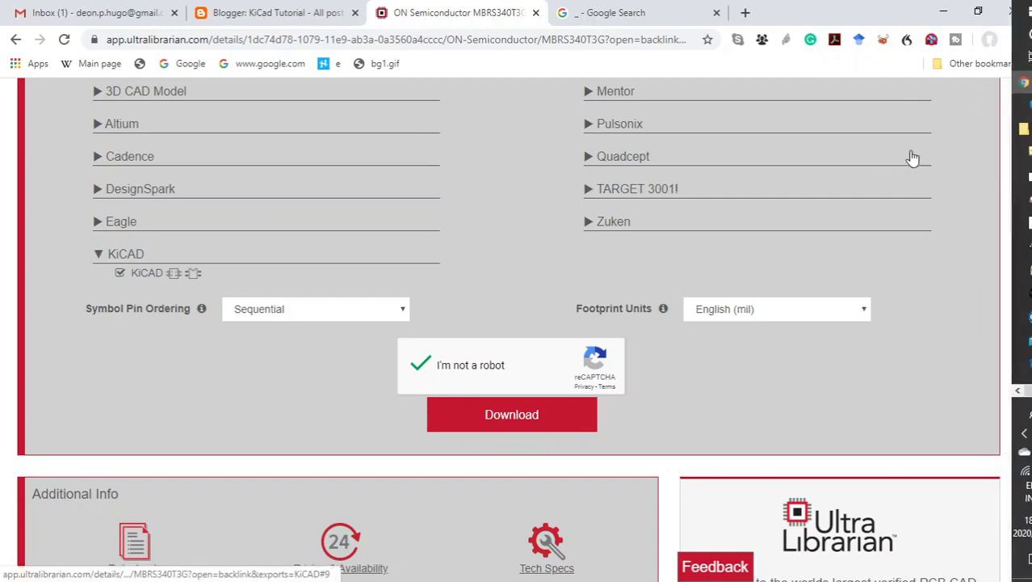
mouse_move(1030, 149)
mouse_move(1011, 130)
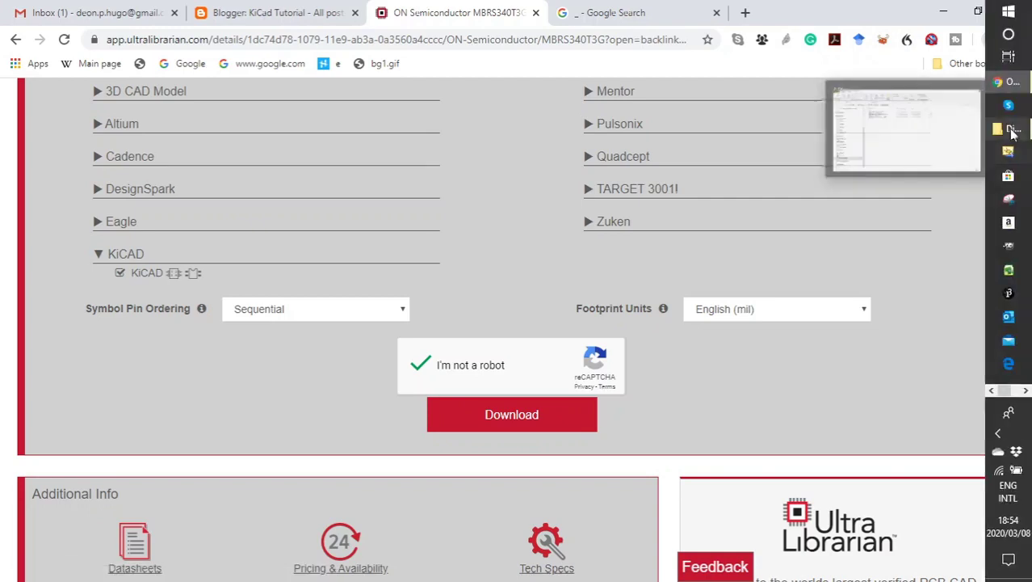
Step: In File Explorer, go to C:\KICADFootprints and open the Diodes.pretty folder
click(1012, 131)
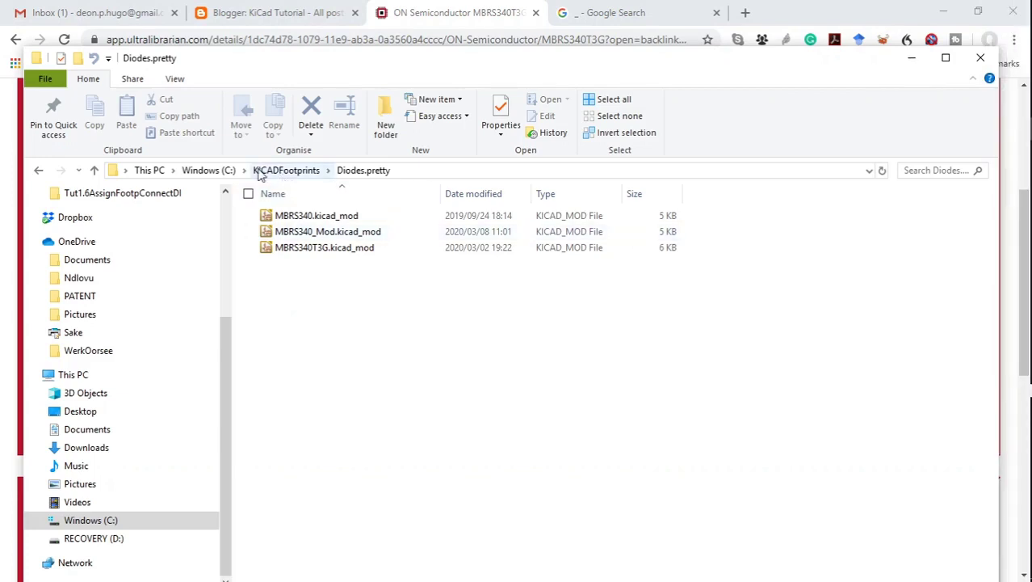
click(208, 171)
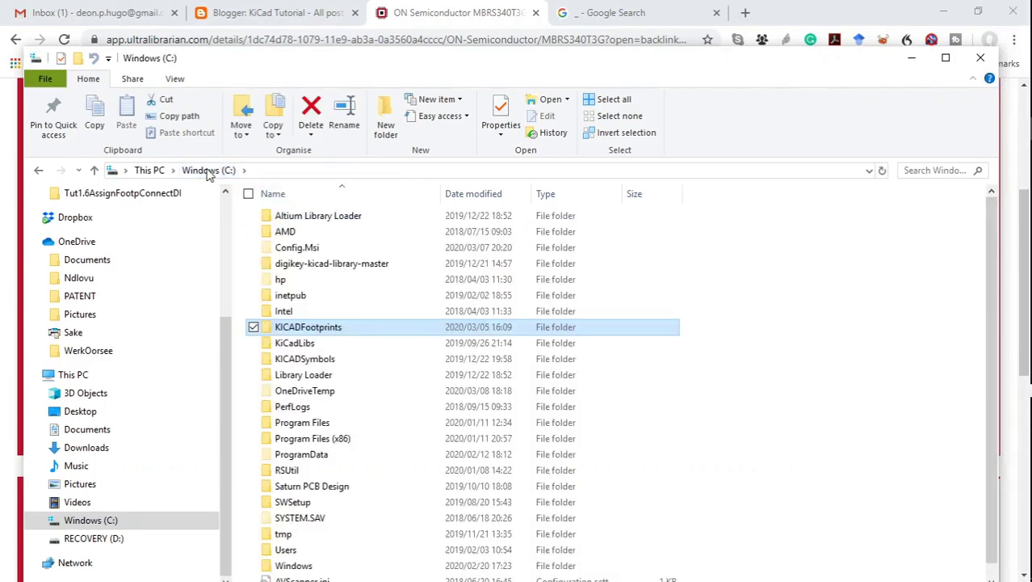
double_click(299, 332)
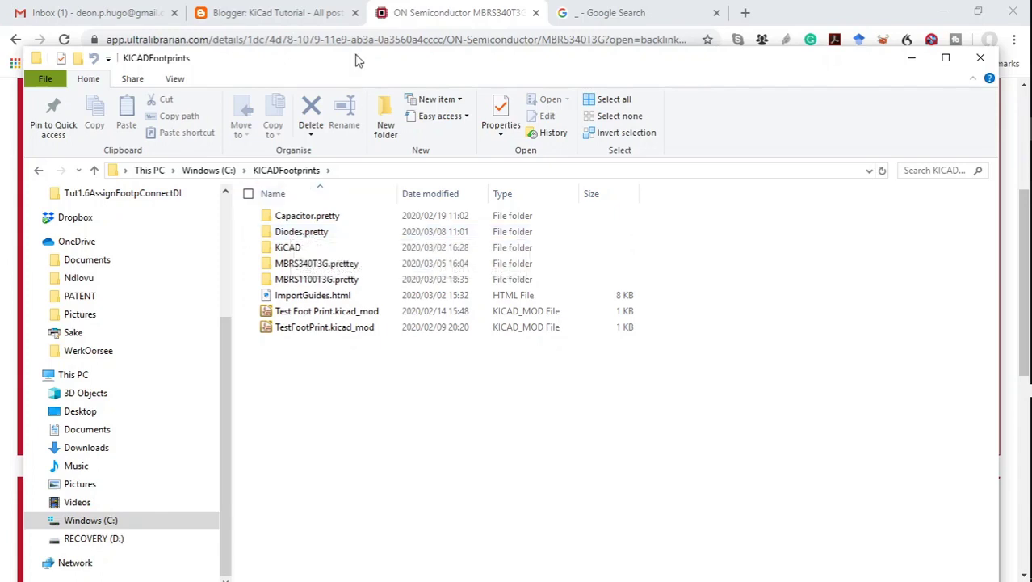
drag(358, 59, 352, 22)
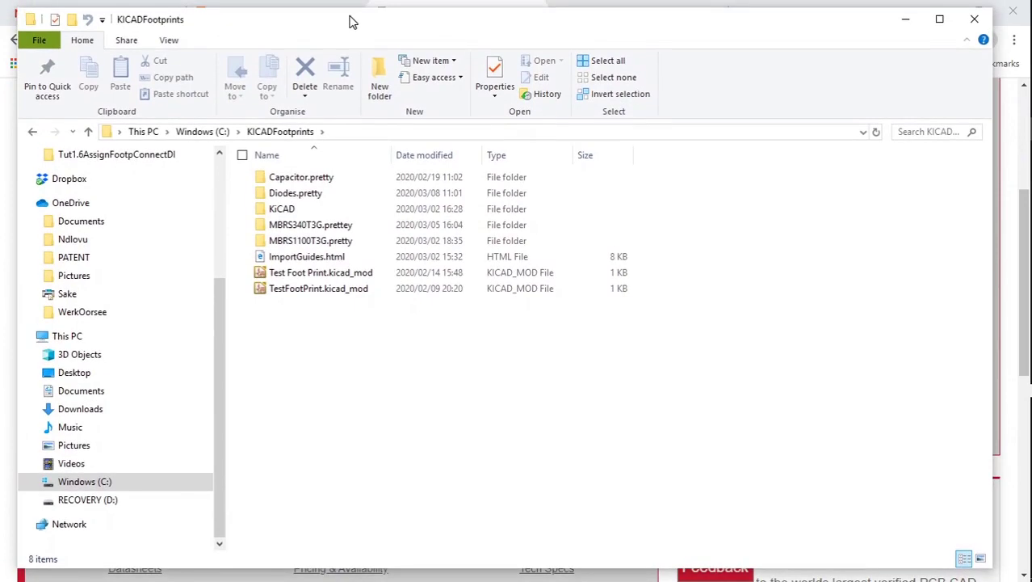
double_click(333, 198)
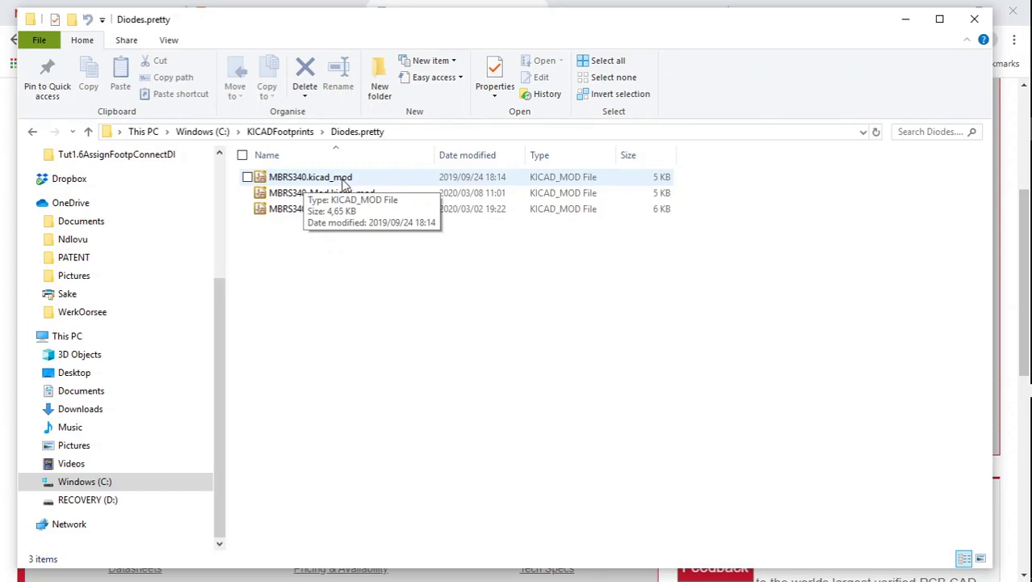
Step: Minimise Explorer and bring Eeschema, then the Footprint Editor, to the front
click(903, 21)
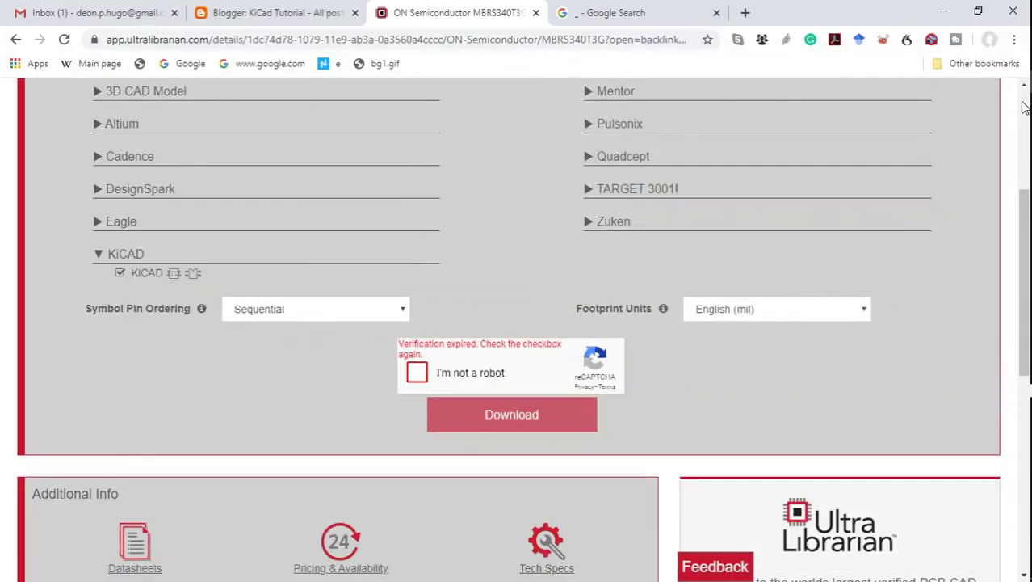
mouse_move(991, 231)
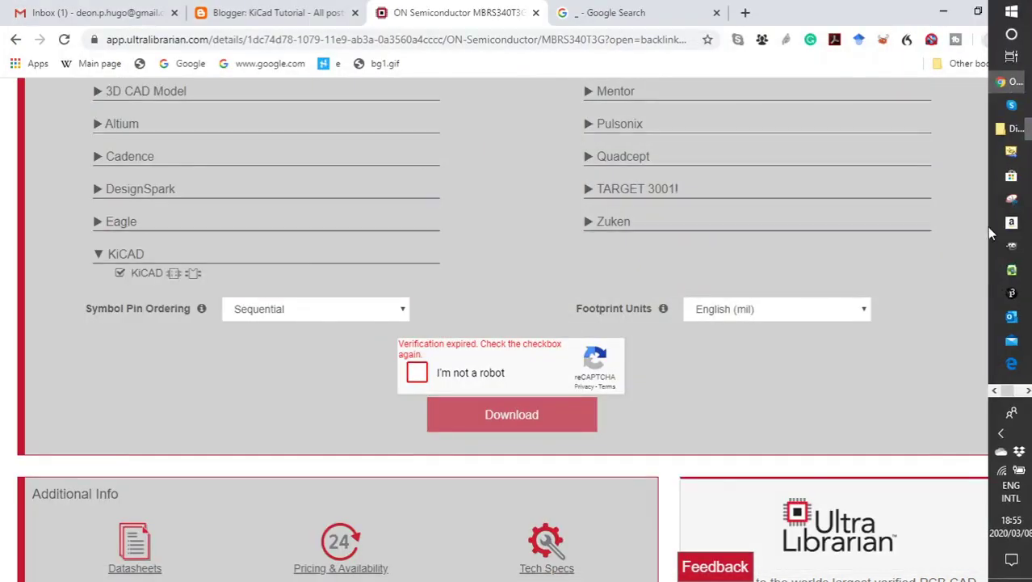
click(1019, 391)
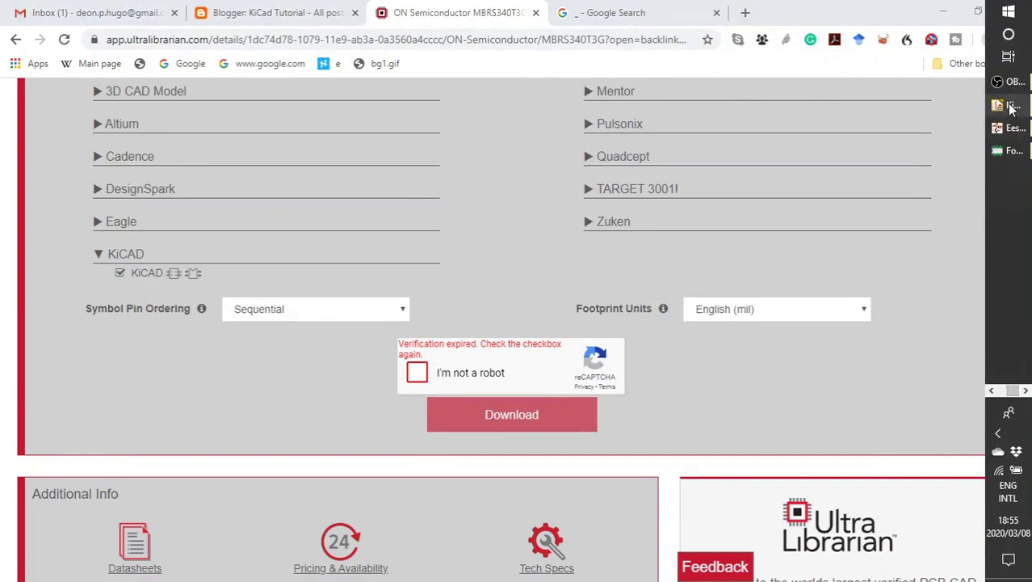
click(1014, 128)
click(1014, 152)
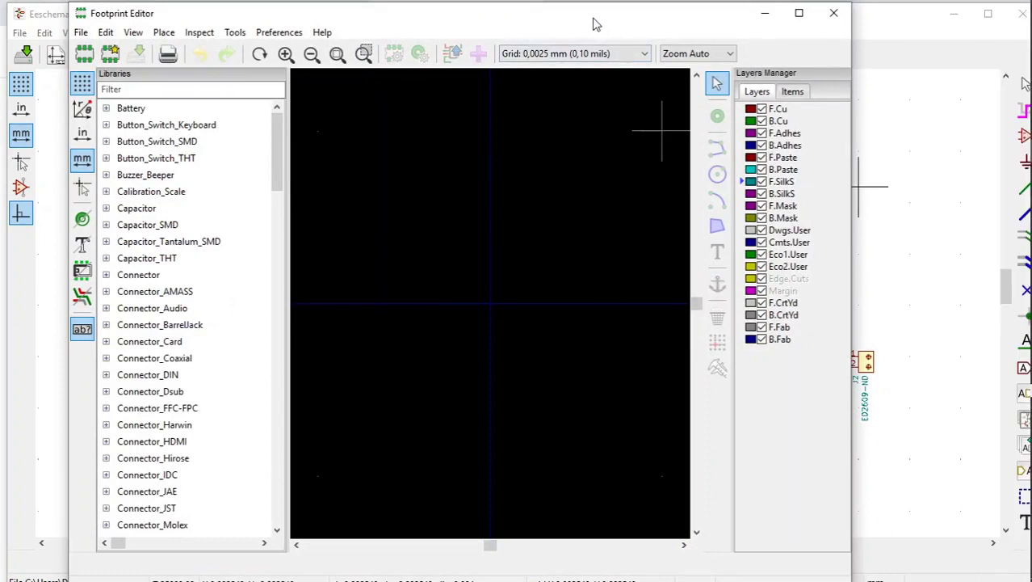
Step: Open Manage Footprint Libraries and scroll the Global Libraries list to the Diodes entry
drag(588, 21, 628, 19)
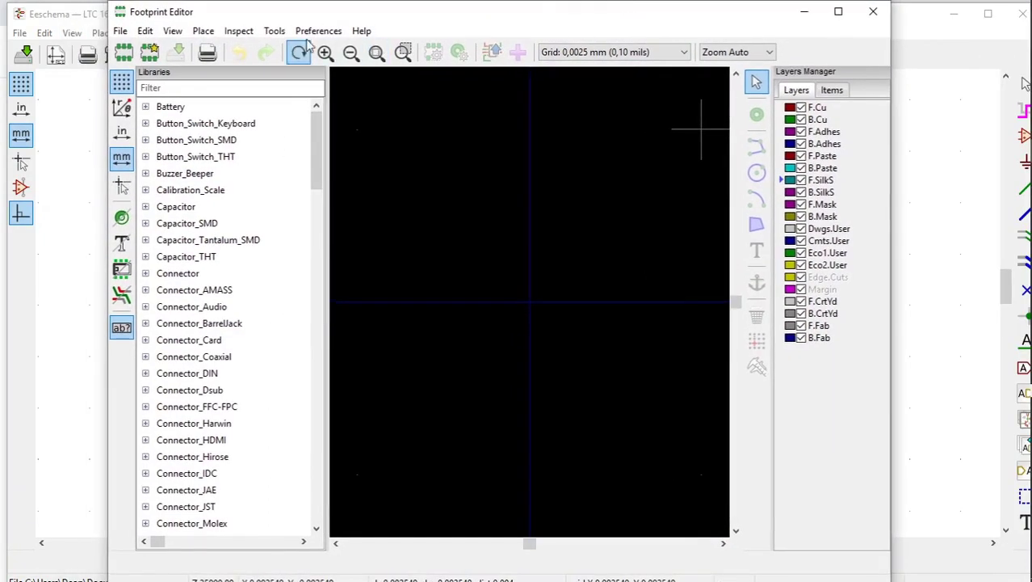
click(307, 37)
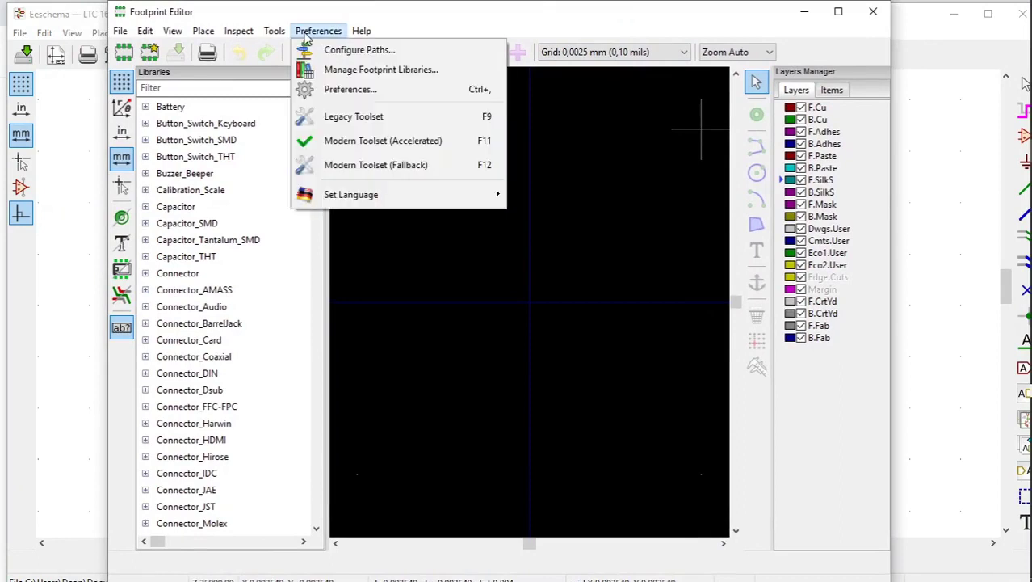
click(331, 71)
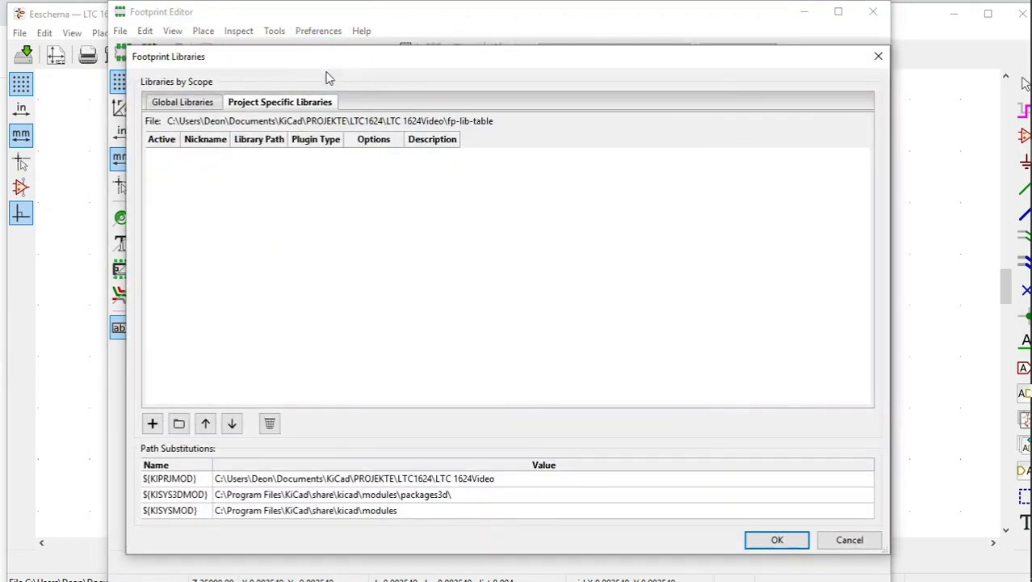
click(197, 103)
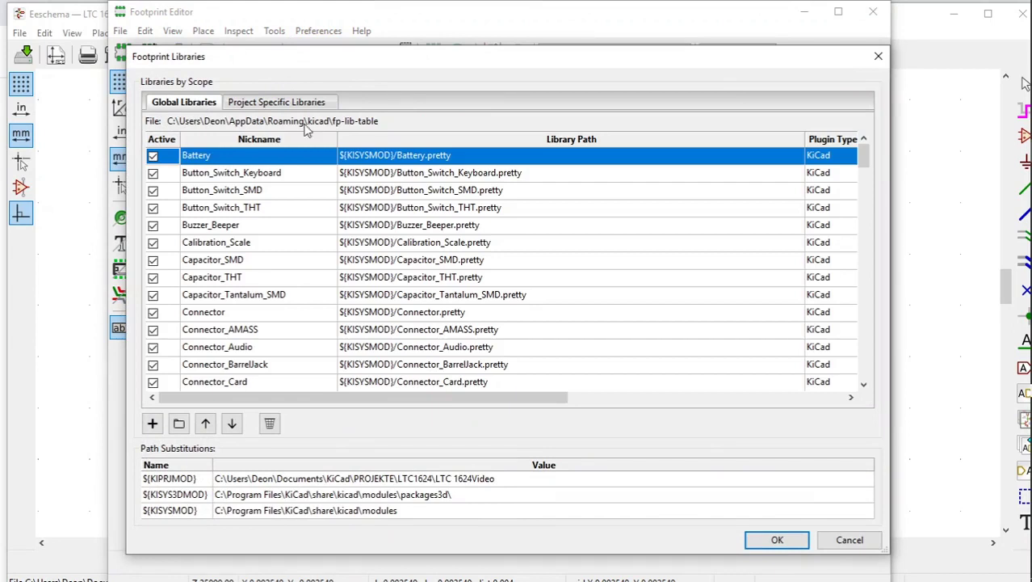
drag(861, 160, 897, 236)
drag(902, 252, 947, 379)
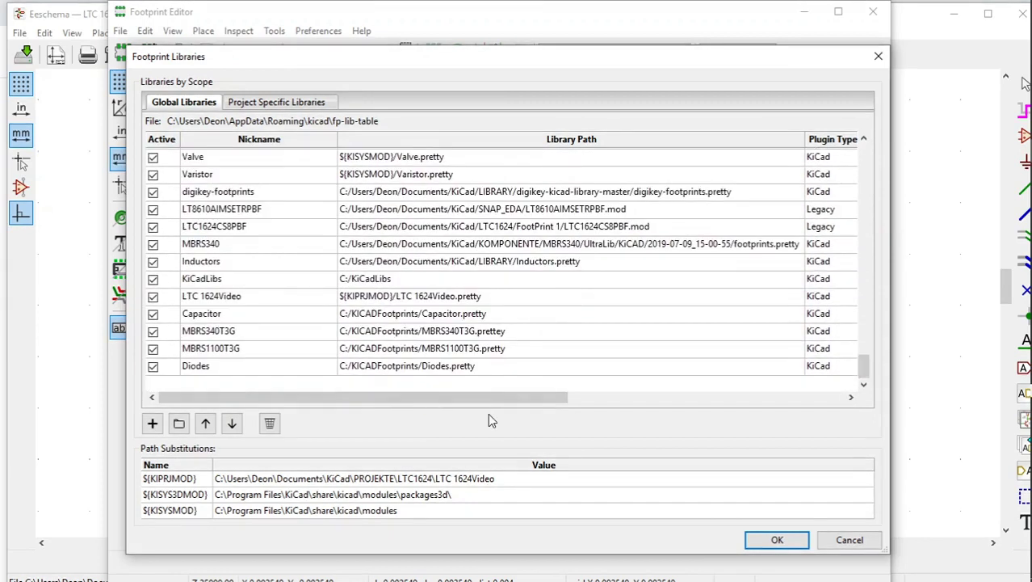
Step: Browse to KICADFootprints/Diodes.pretty, cancel without adding, and accept the global library table
click(179, 425)
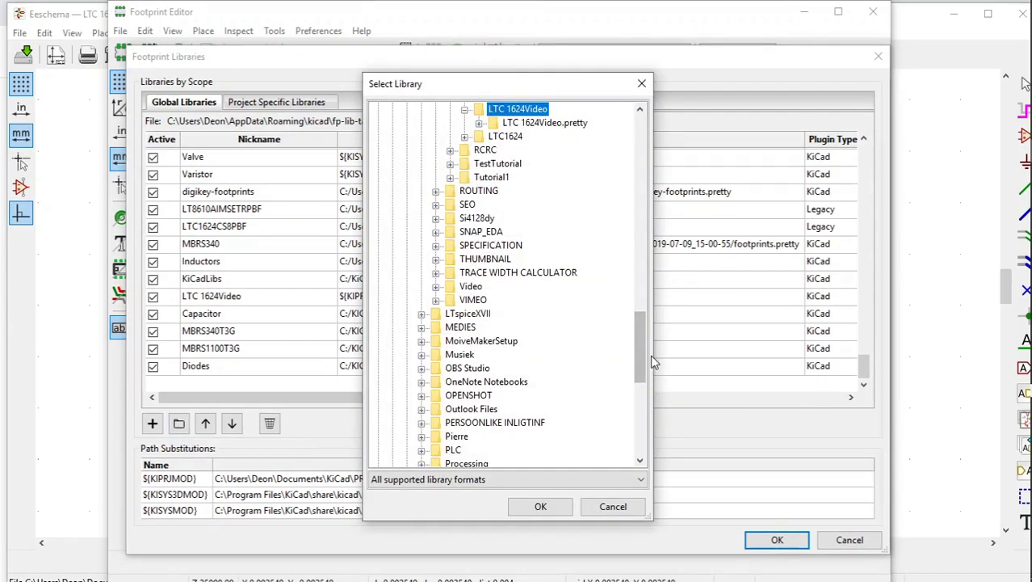
drag(636, 354, 636, 167)
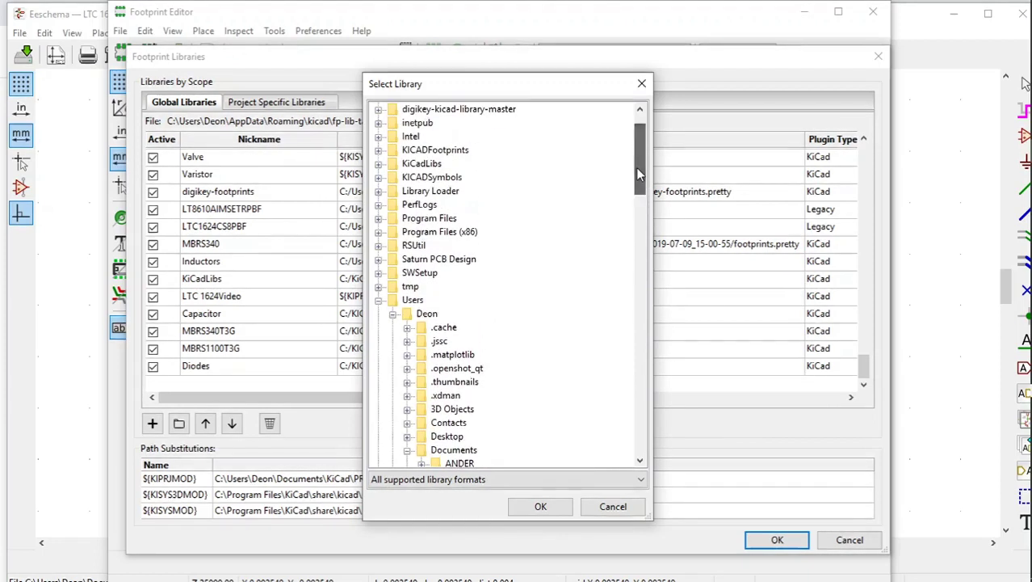
click(378, 151)
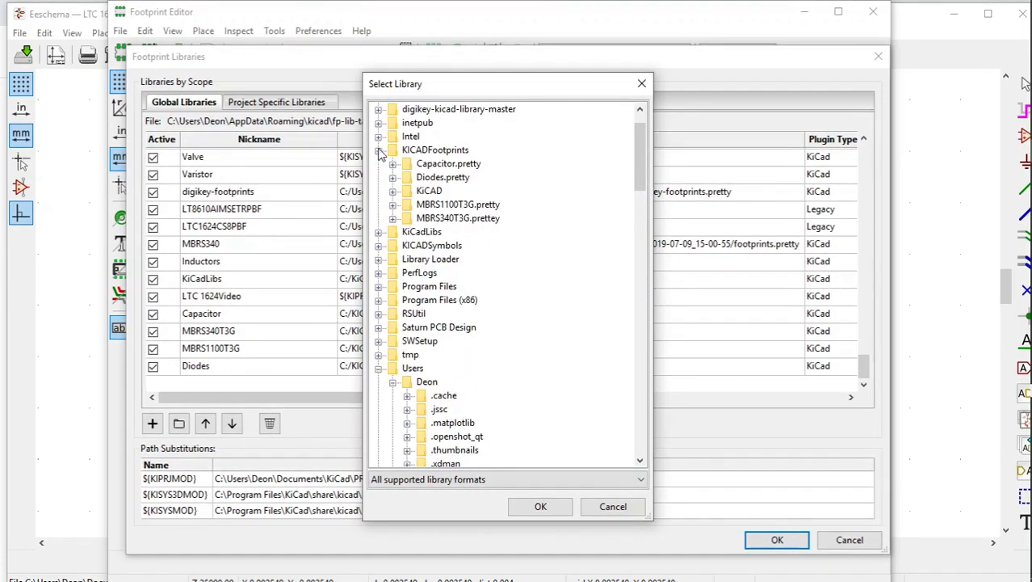
click(451, 183)
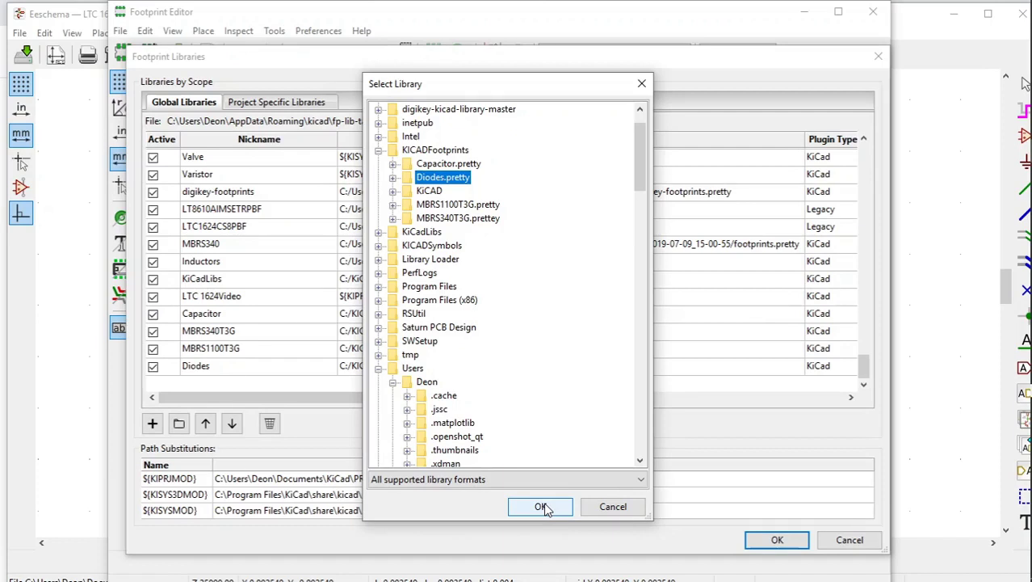
click(607, 509)
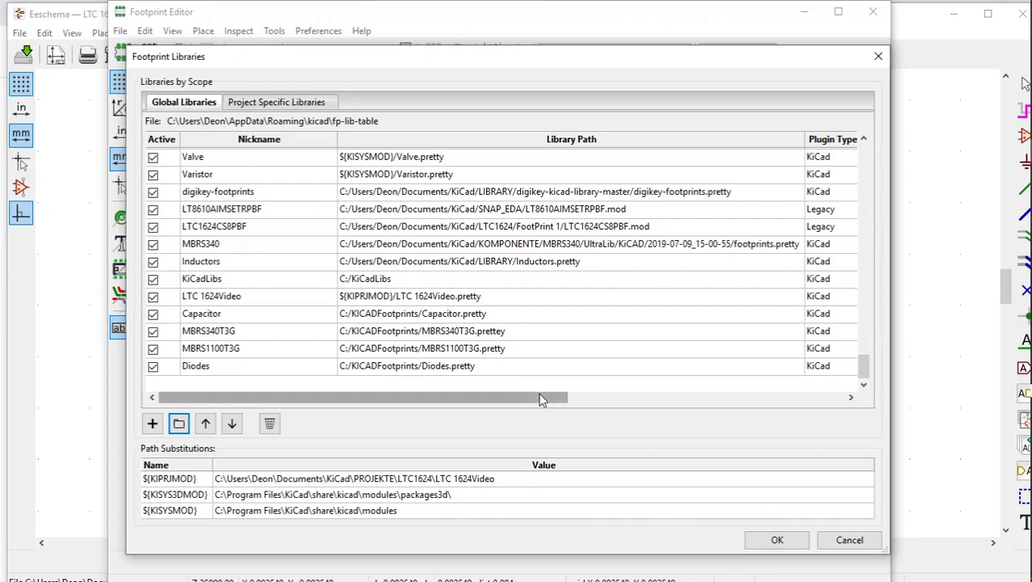
click(776, 541)
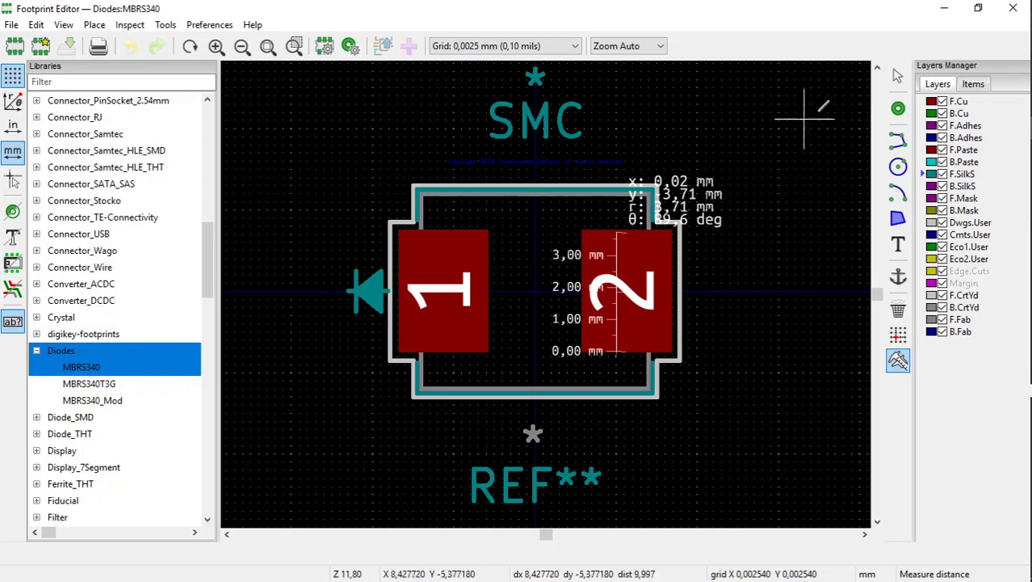
Step: Turn off the Measure tool, returning to selection on the Diodes:MBRS340 footprint
click(899, 75)
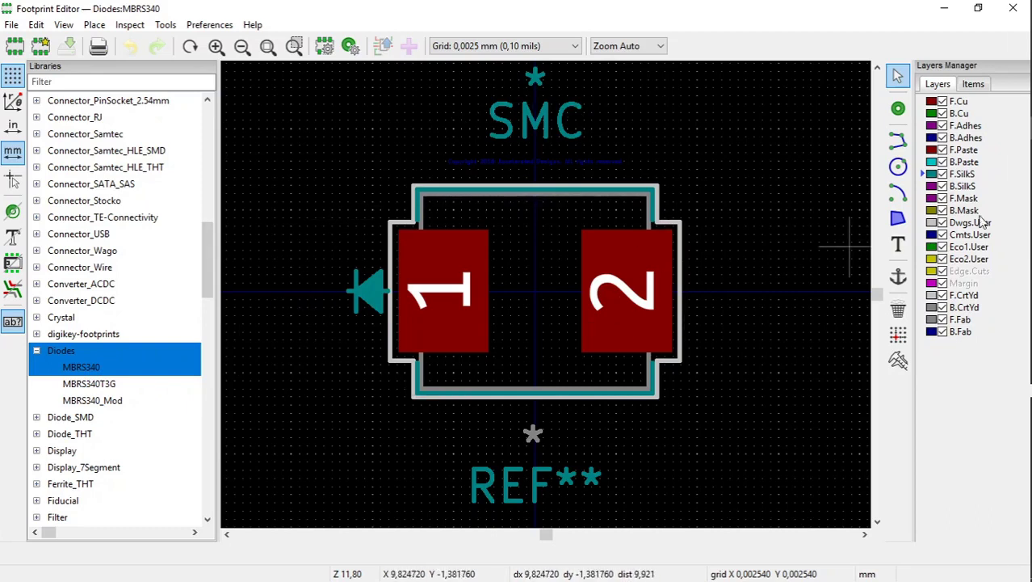
mouse_move(1026, 206)
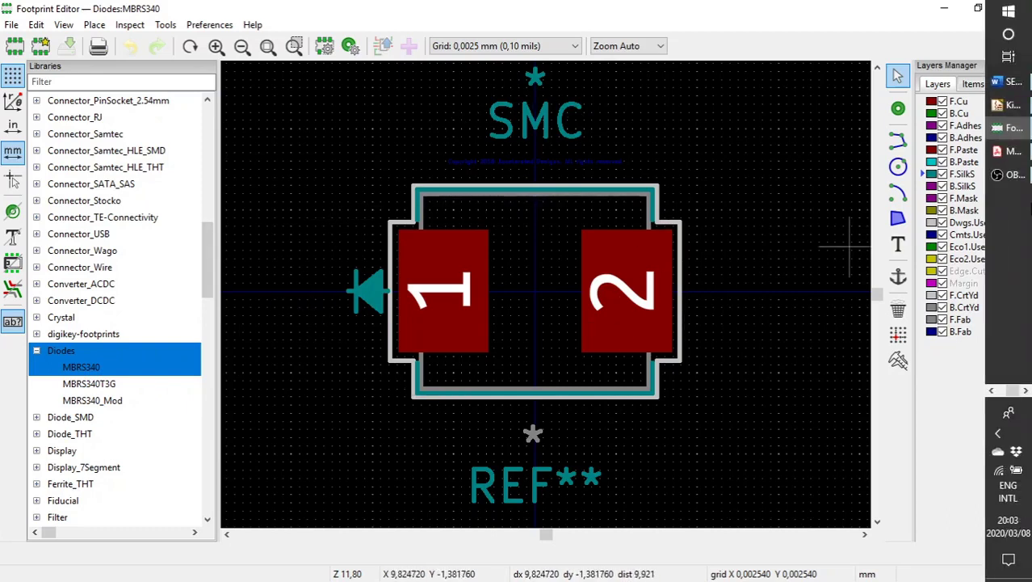
Step: Review the Physical Dimension land pattern in MBRS340.pdf, then return to the Footprint Editor
click(1014, 152)
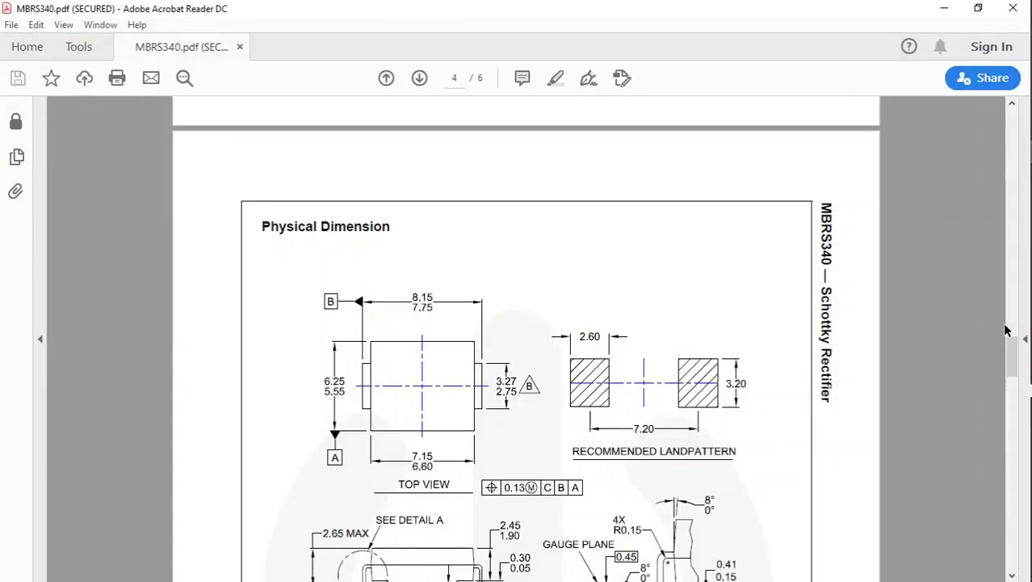
drag(1013, 351, 988, 201)
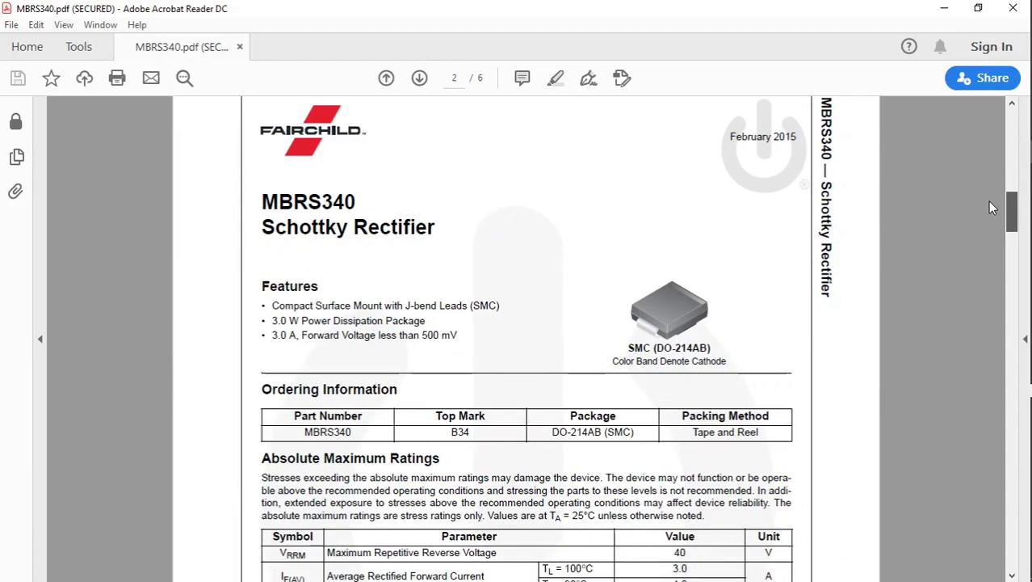
scroll(990, 208, down, 10)
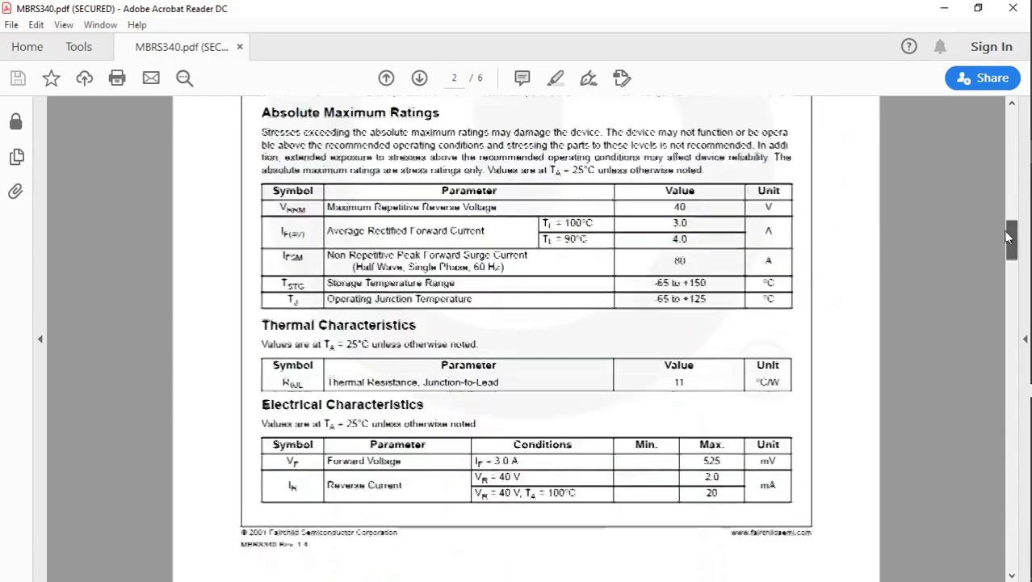
drag(1012, 242, 1011, 361)
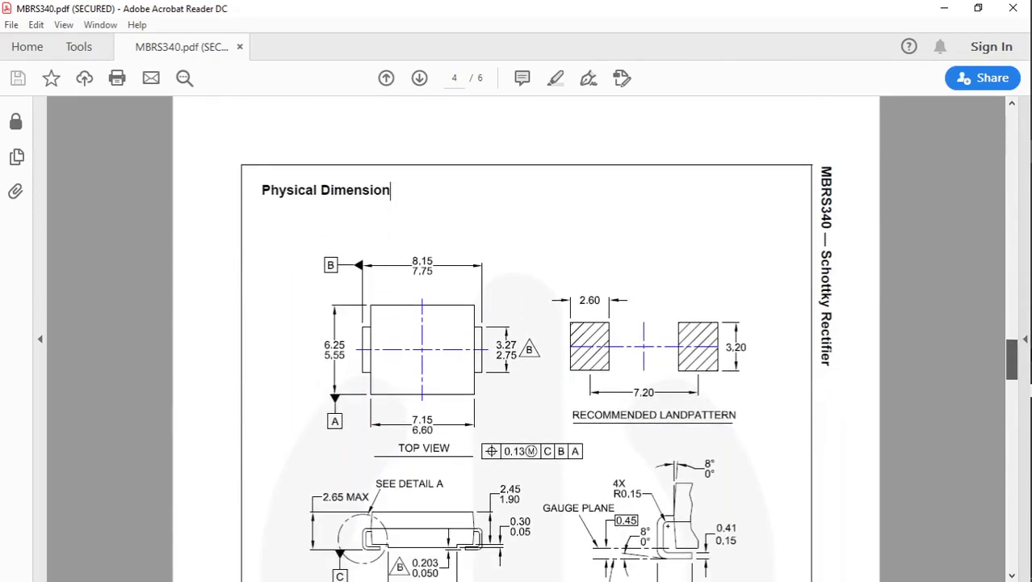
mouse_move(1028, 361)
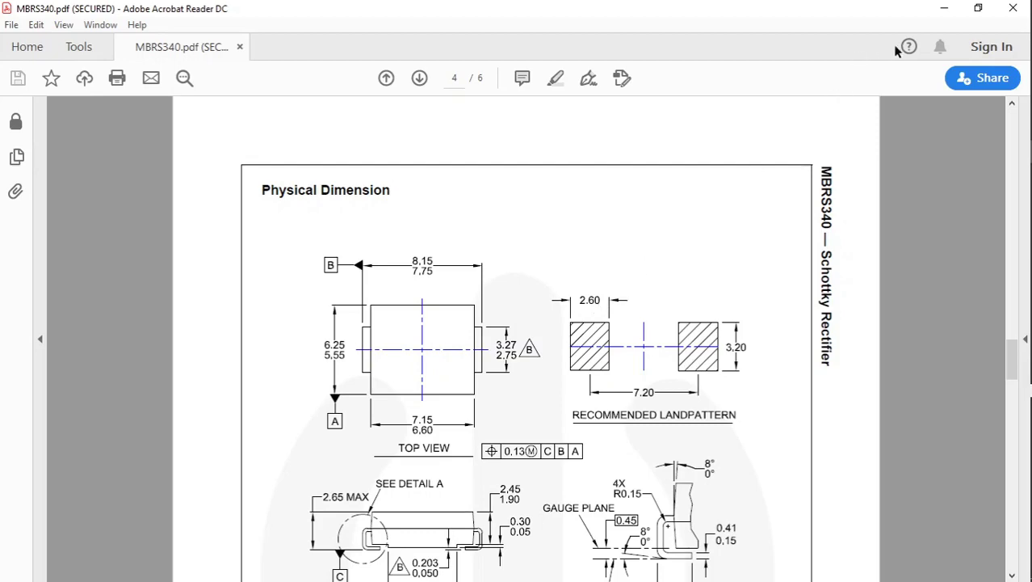
click(944, 8)
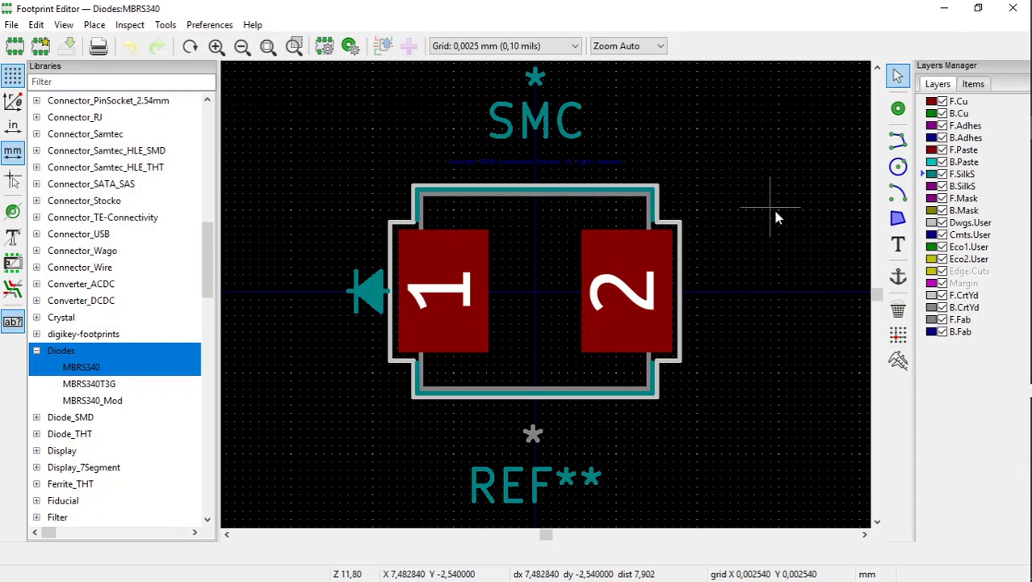
Step: Measure the MBRS340 pads: 8.59 mm across both, pad 1 2.79 mm long, pad 2 3.78 mm tall
click(898, 361)
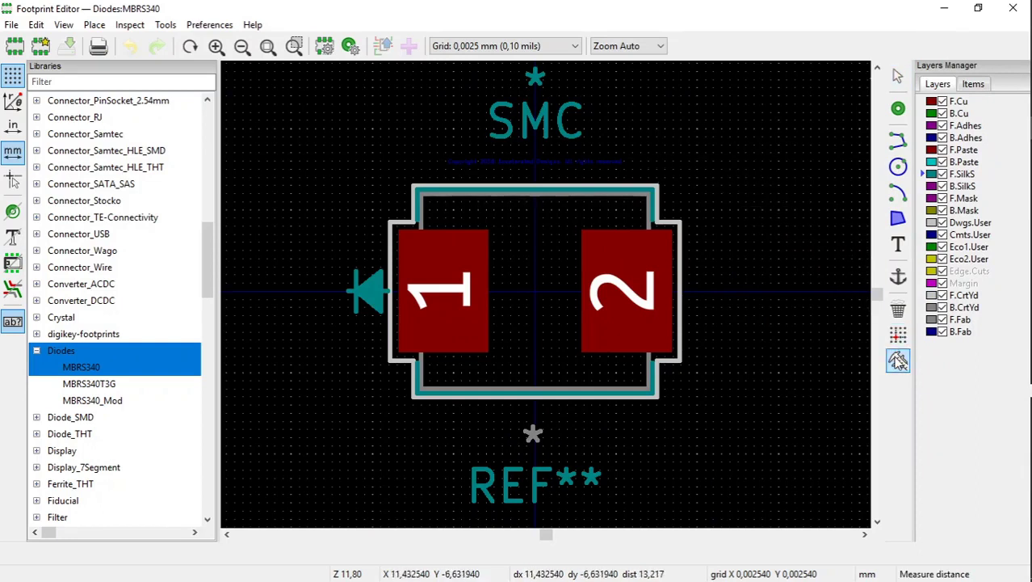
click(400, 305)
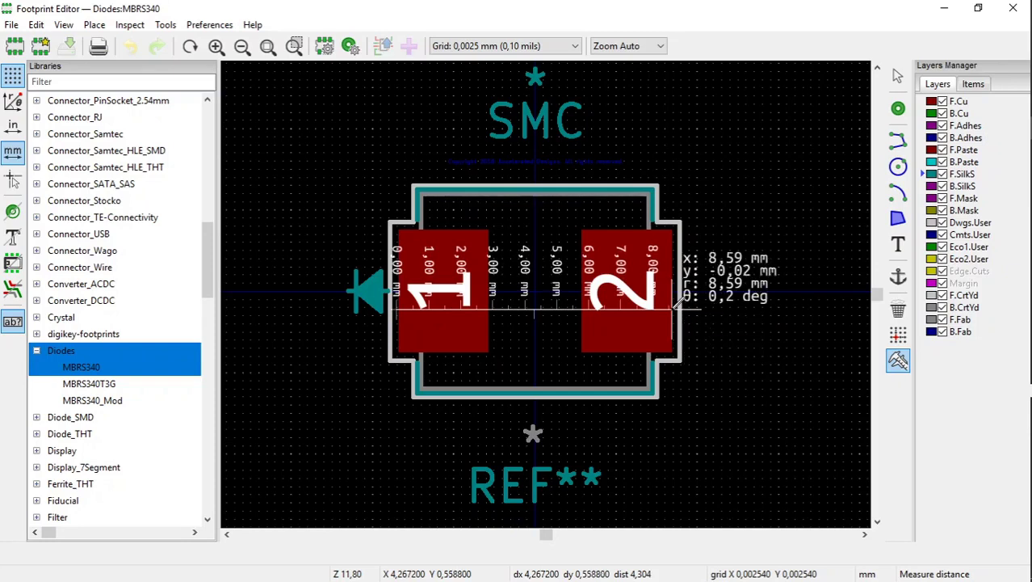
click(677, 301)
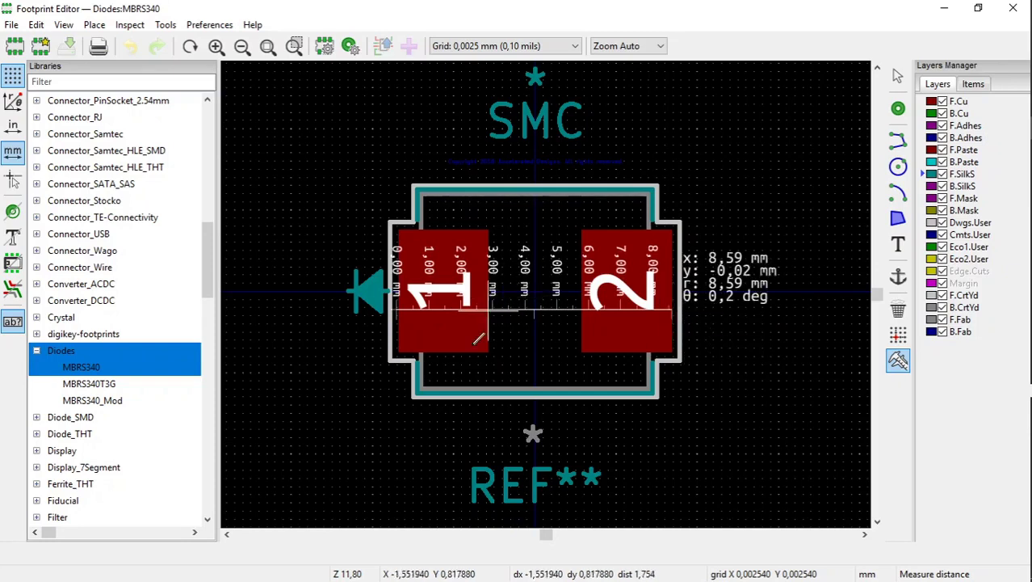
click(400, 333)
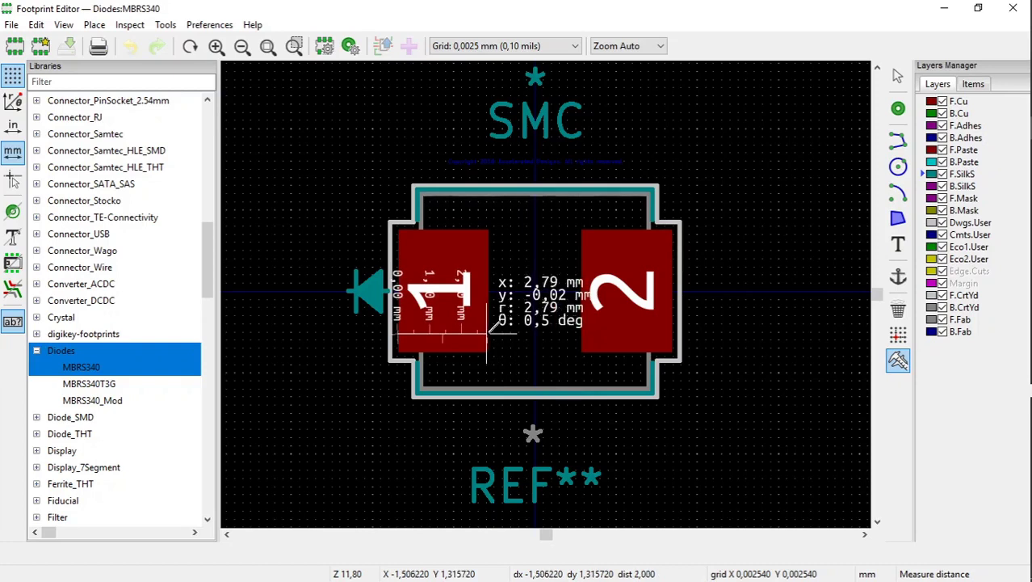
click(631, 350)
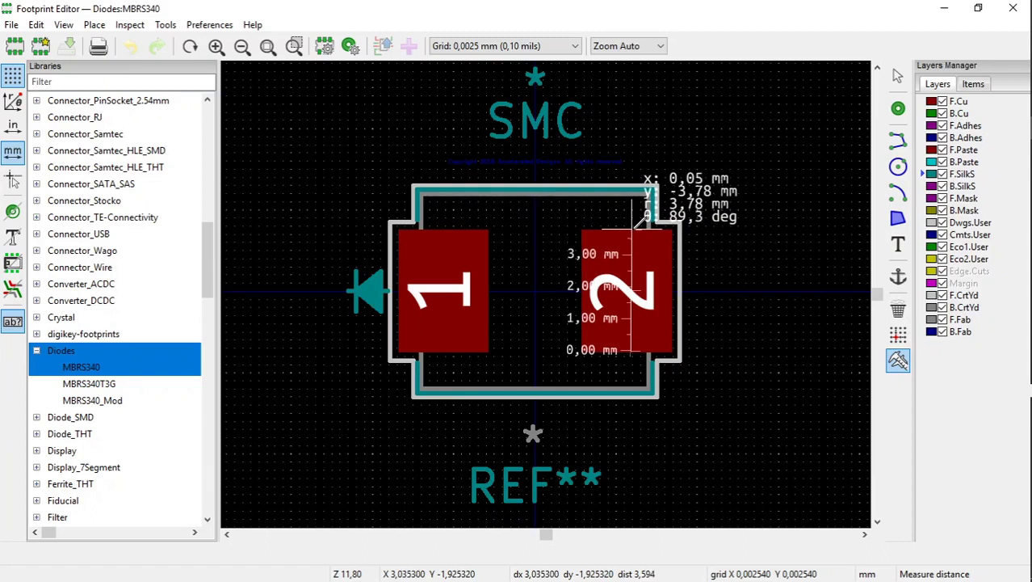
click(635, 227)
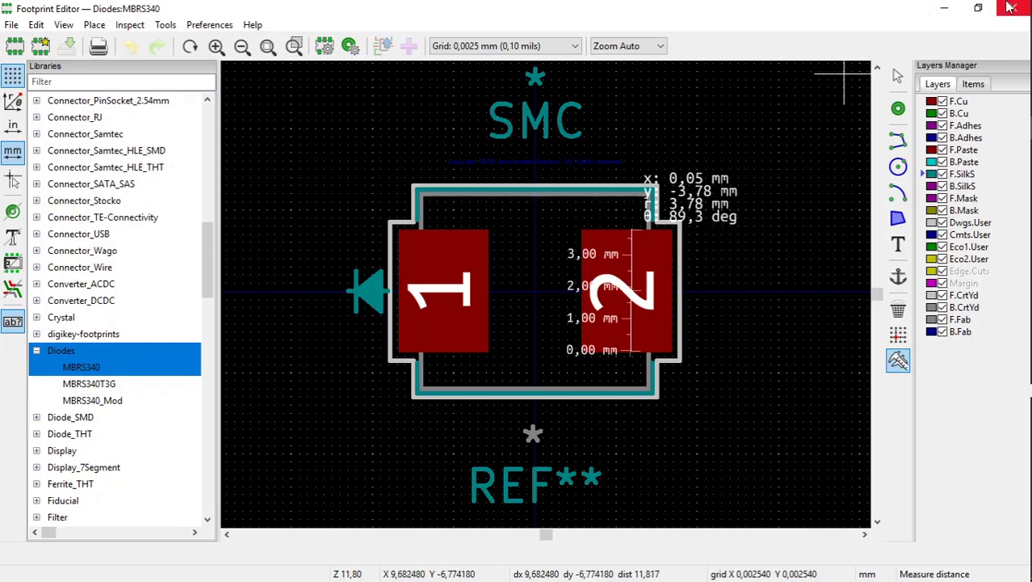
click(945, 16)
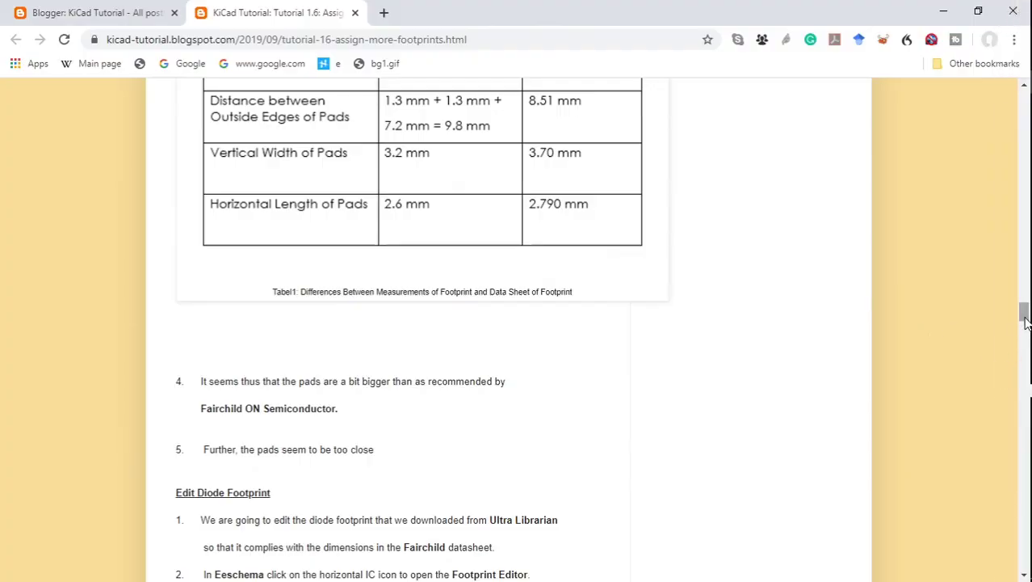
Step: Scroll the tutorial to Table 1's footprint-versus-datasheet pad dimensions and the Edit Diode Footprint section
drag(1024, 314, 1024, 309)
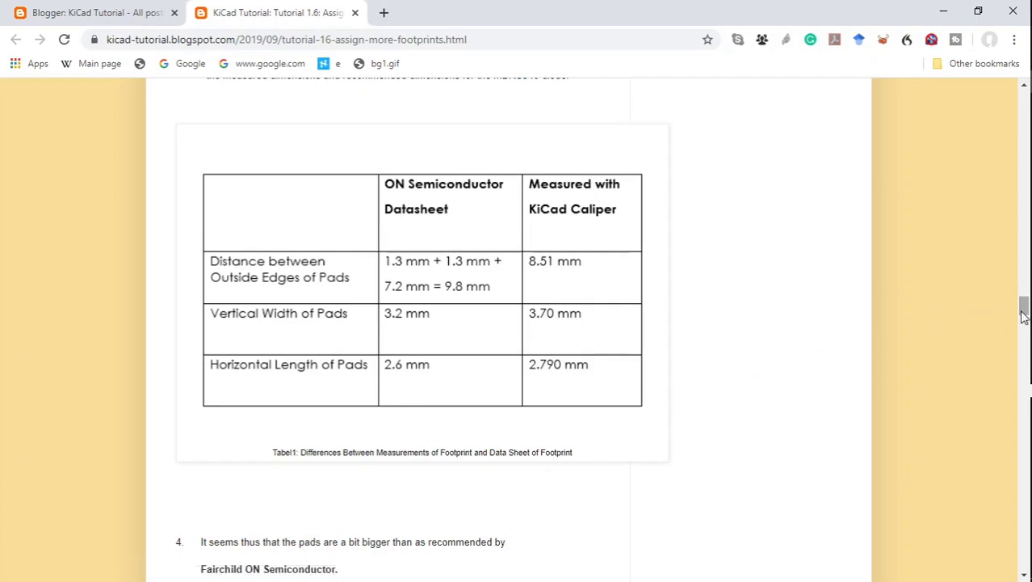
drag(1024, 312, 1024, 321)
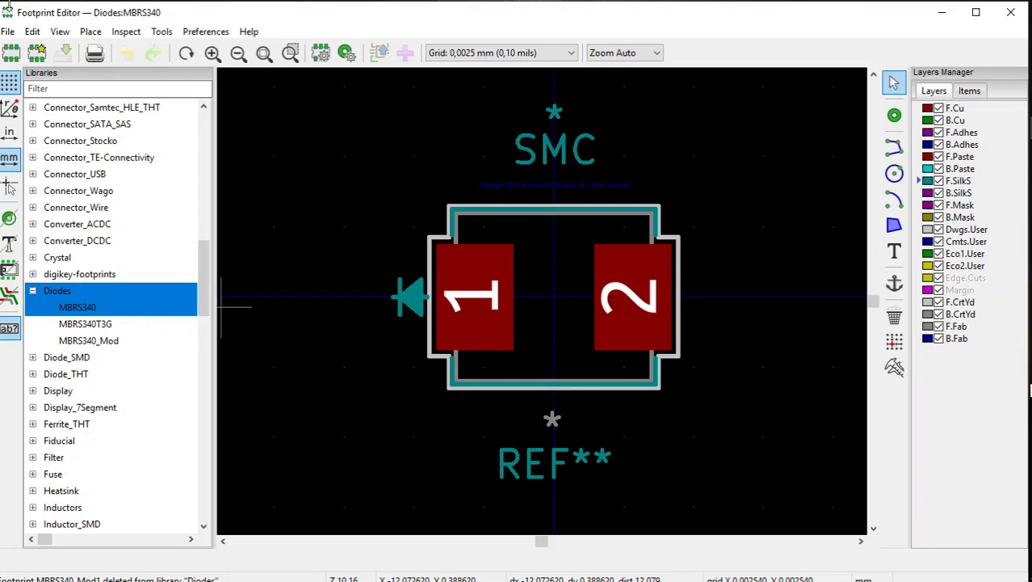
Step: Start a Save As of the footprint with '_Mod' appended to the name, then cancel it
click(6, 31)
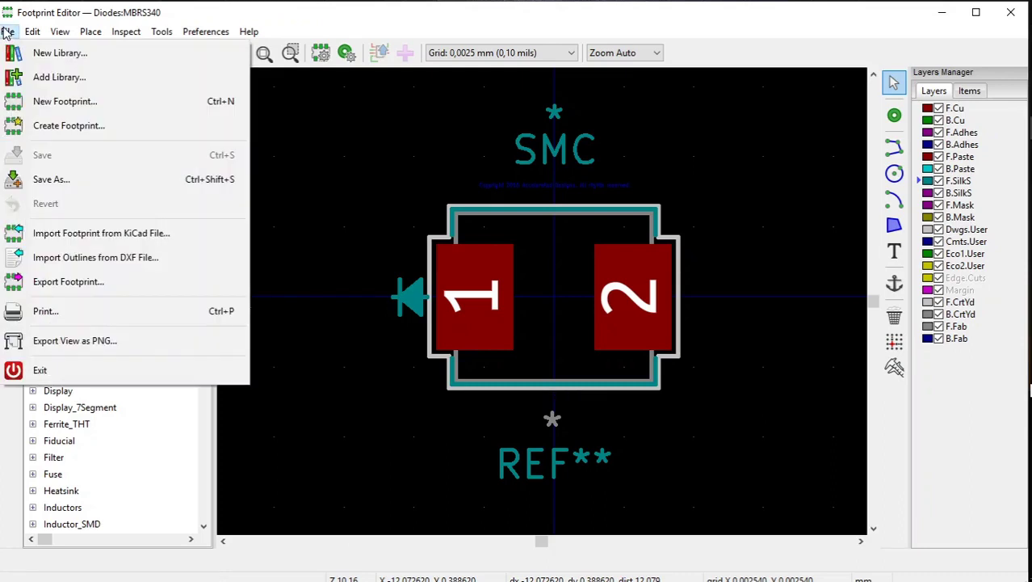
click(39, 178)
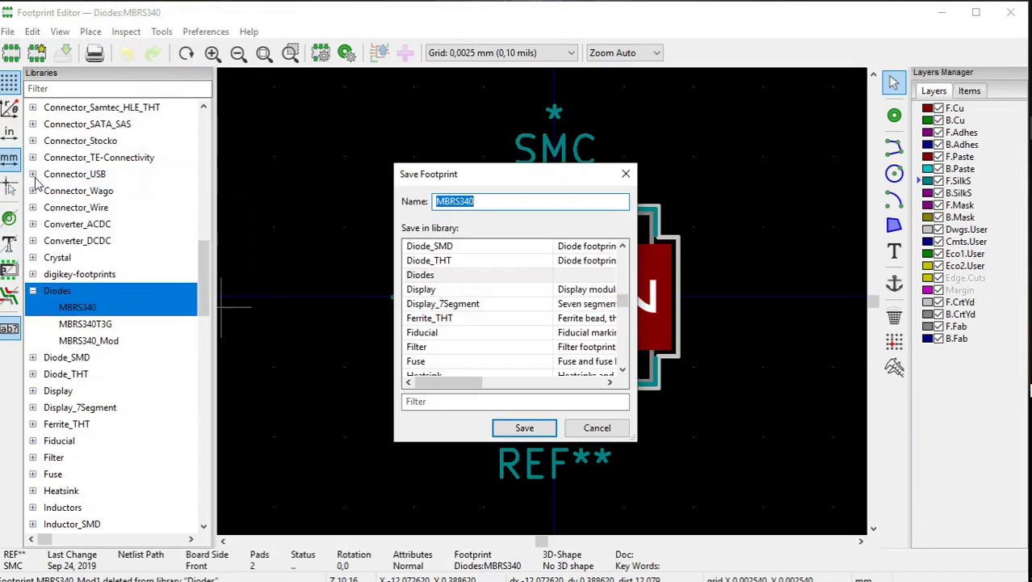
click(482, 202)
text(_Mod)
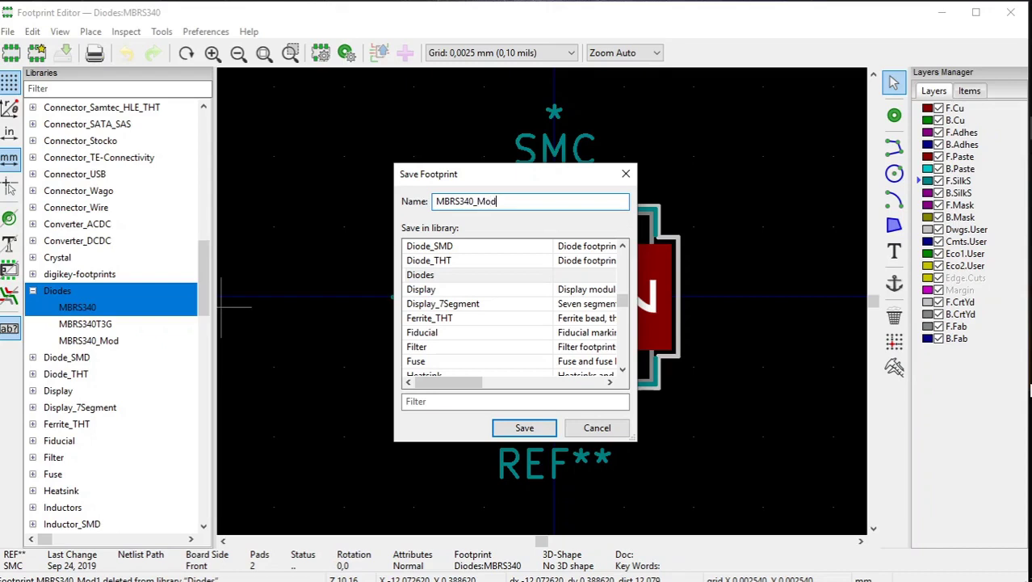
click(587, 432)
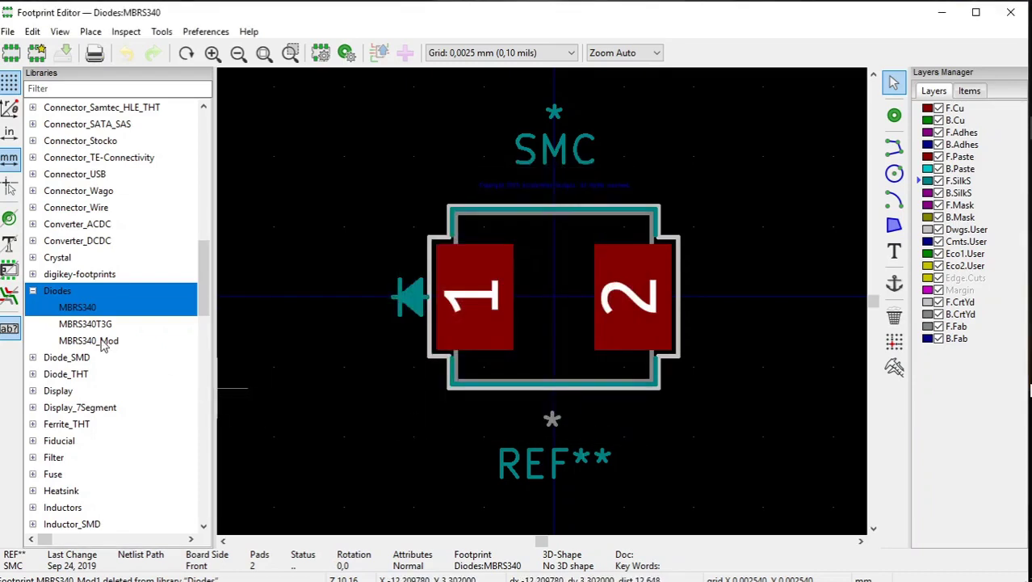
Step: Open MBRS340_Mod from the Diodes library and bring up the left courtyard line's context menu
click(103, 343)
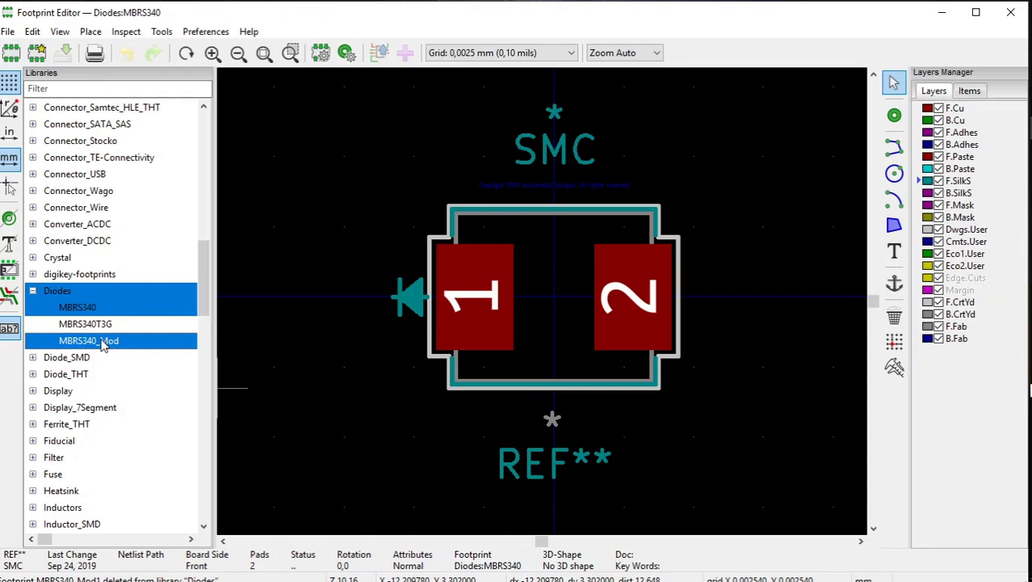
double_click(103, 343)
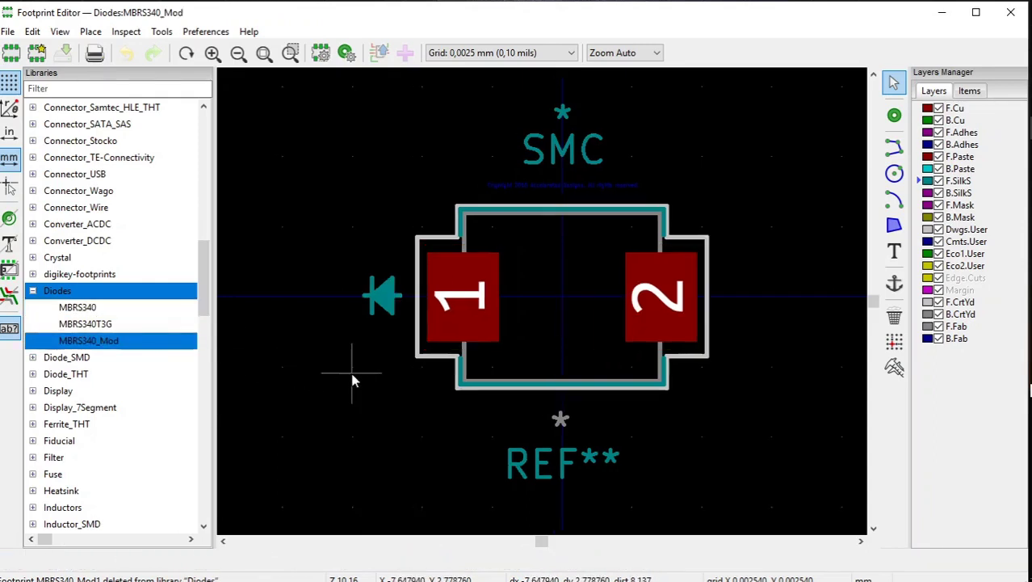
click(420, 324)
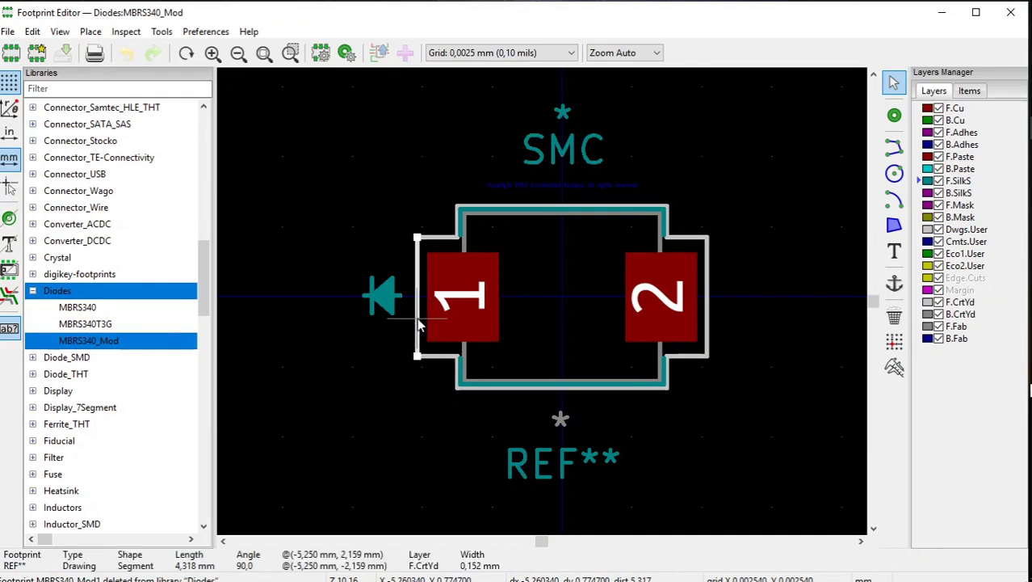
right_click(418, 322)
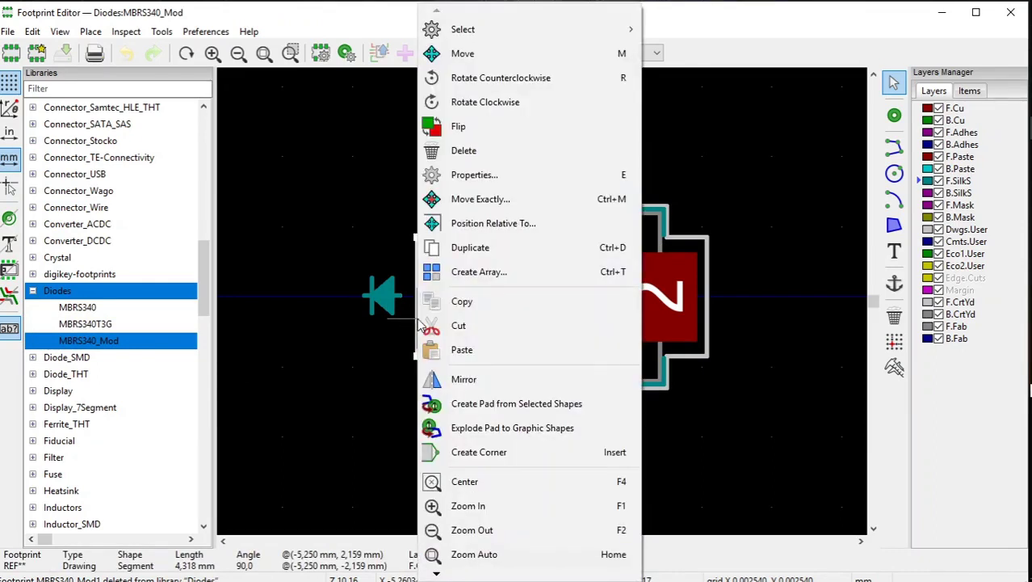
Step: Verify the left courtyard line at X −5,25 mm, Y 2,159 to −2,159, against the tutorial
click(474, 175)
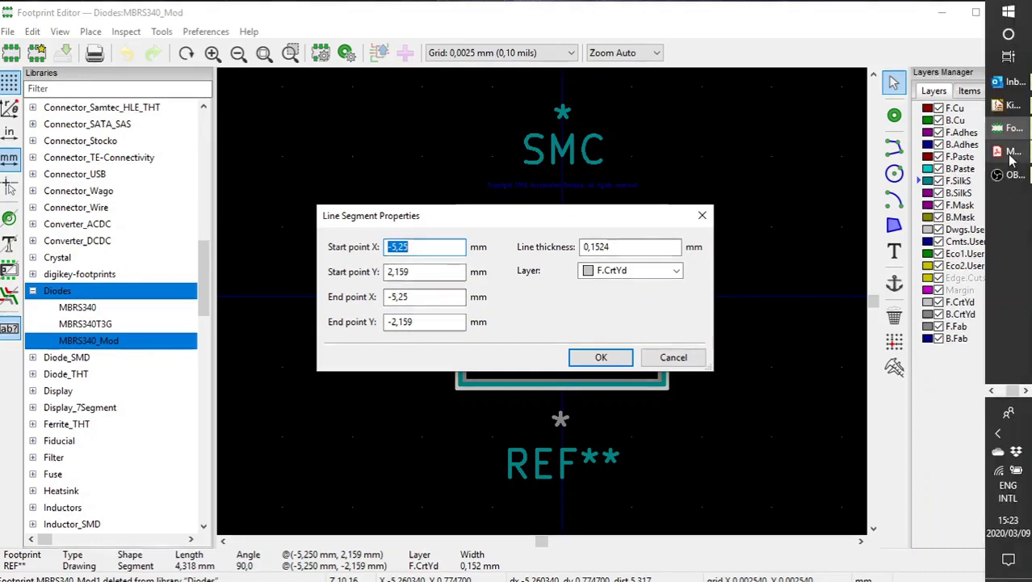
click(1012, 159)
click(1010, 83)
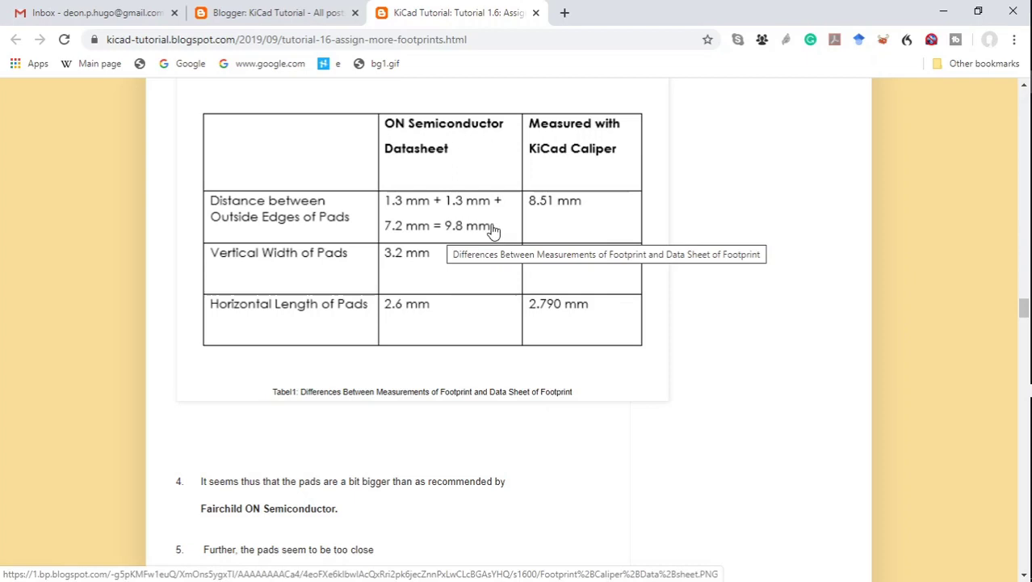
click(943, 12)
click(436, 296)
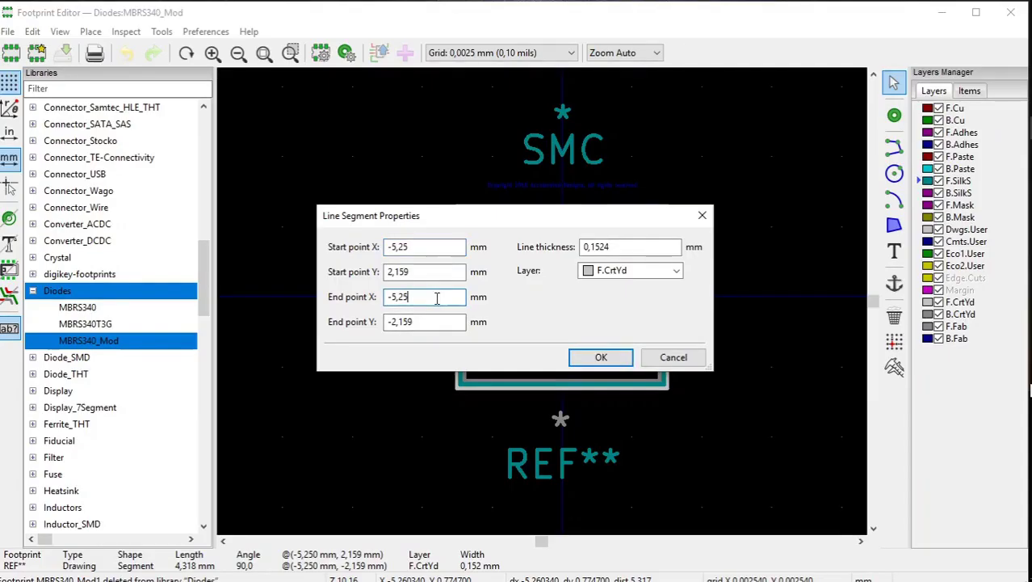
click(598, 358)
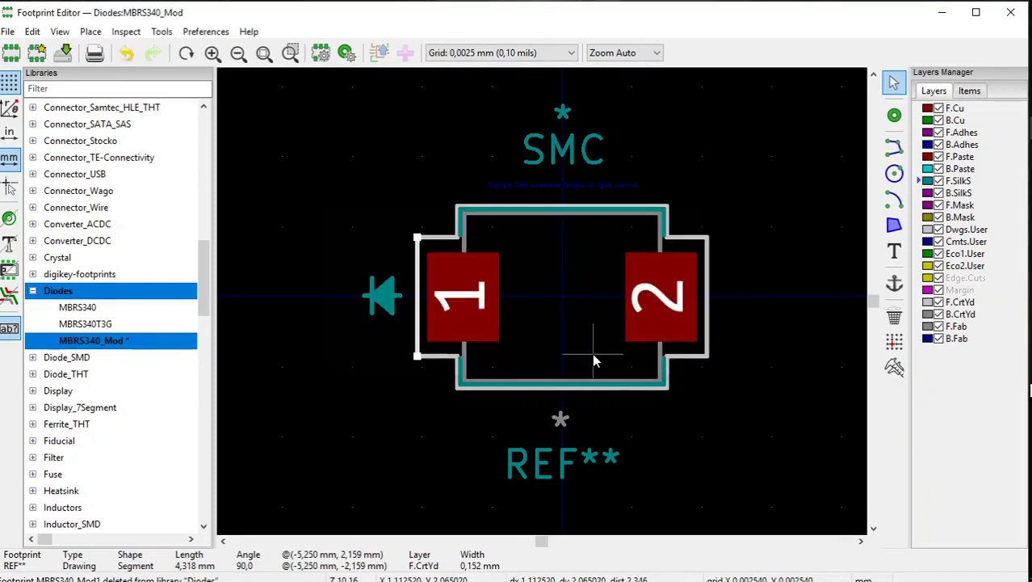
Step: Change pad 1's Size X to 2,6 mm, keeping 3,2 mm height, per the datasheet land pattern
click(459, 301)
right_click(459, 300)
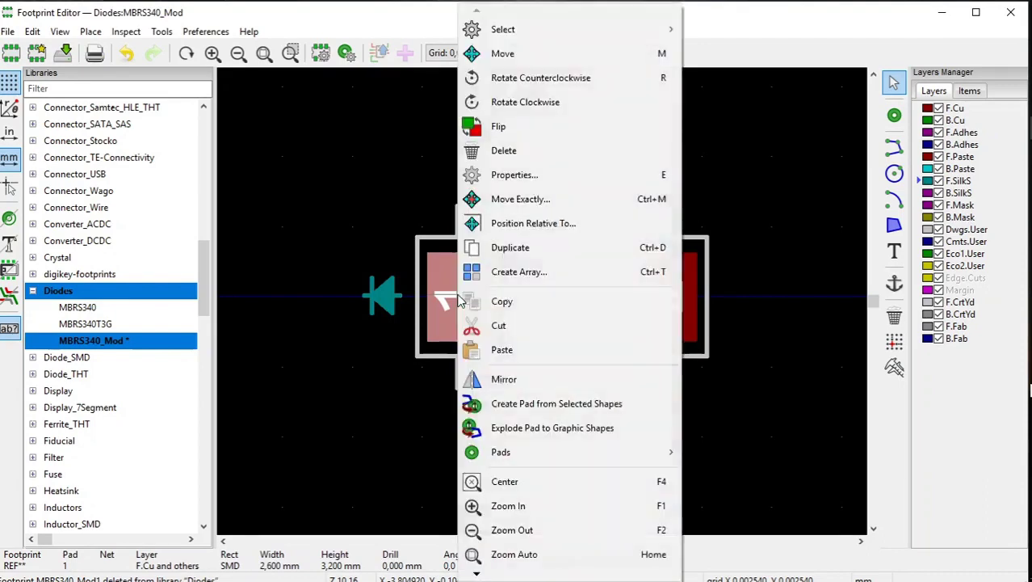
click(491, 174)
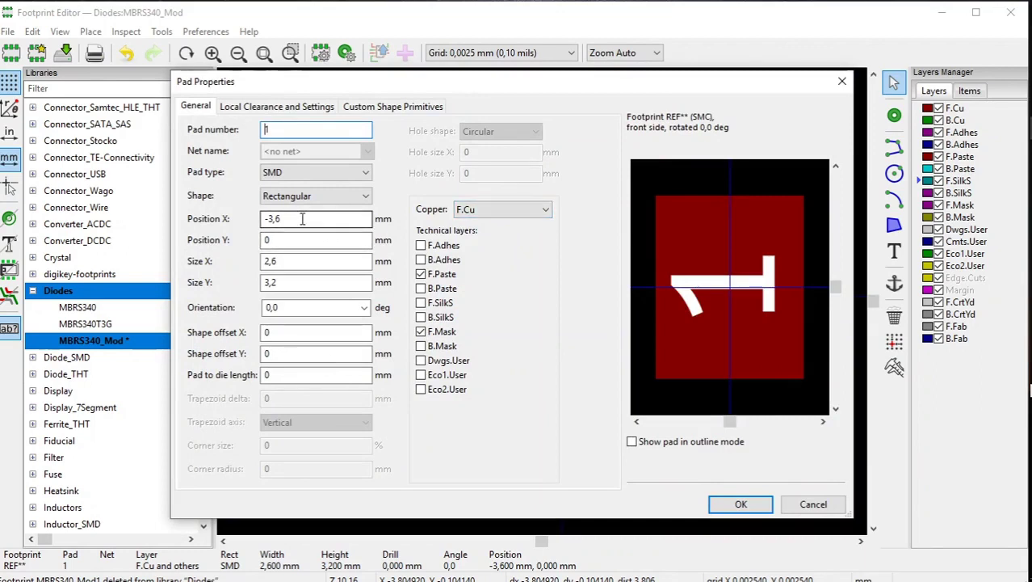
mouse_move(1026, 138)
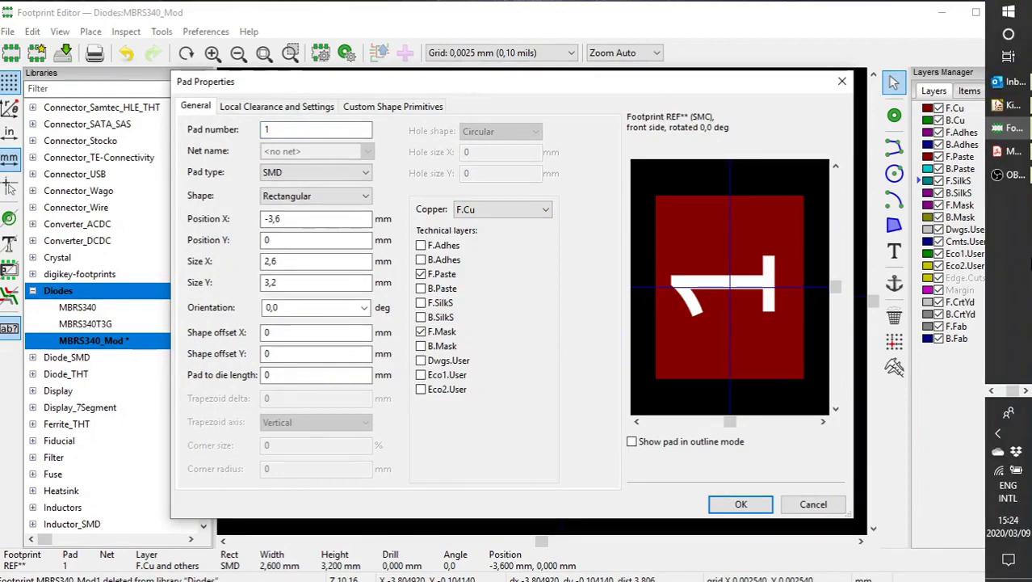
click(1016, 152)
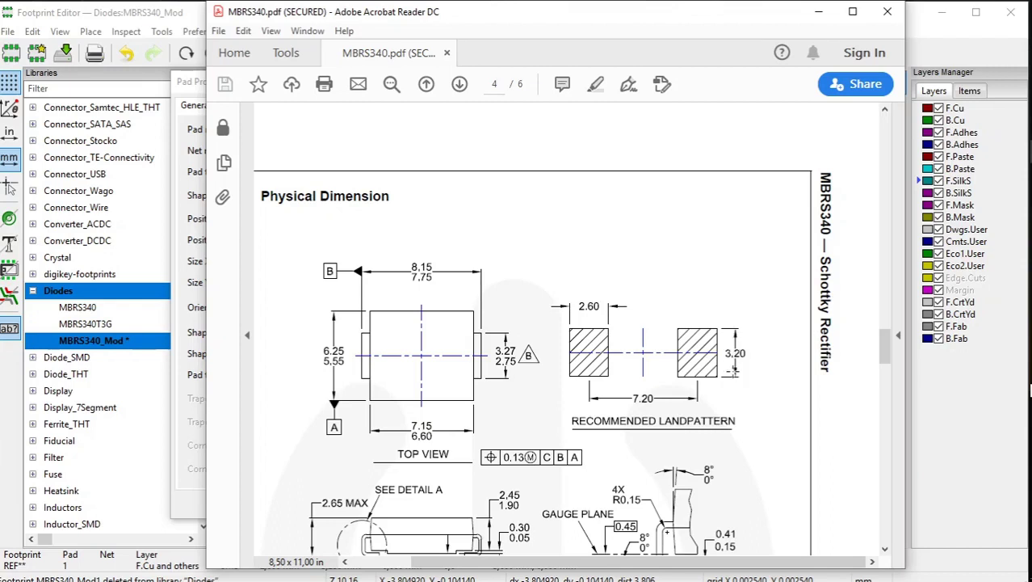
click(818, 12)
double_click(324, 261)
text(2,6)
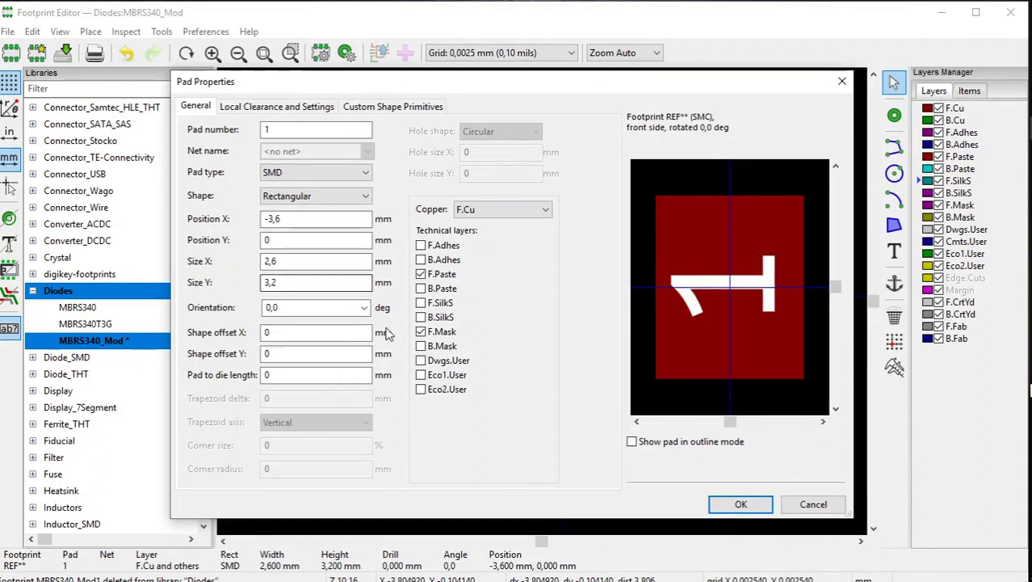
click(741, 506)
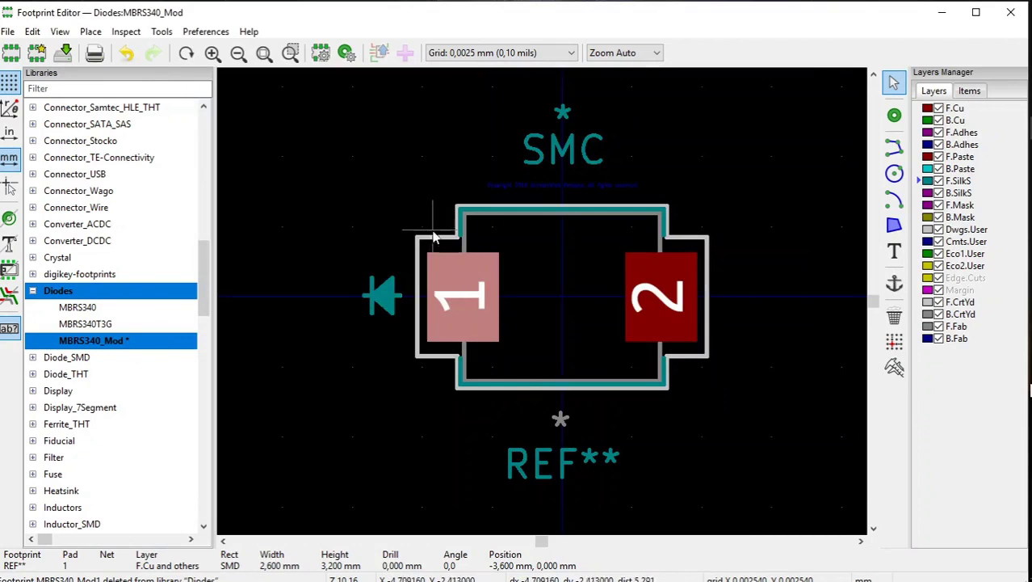
Step: Set the upper-left courtyard segment to run from X −5,25 to −3,81 mm at Y −2,159
click(435, 238)
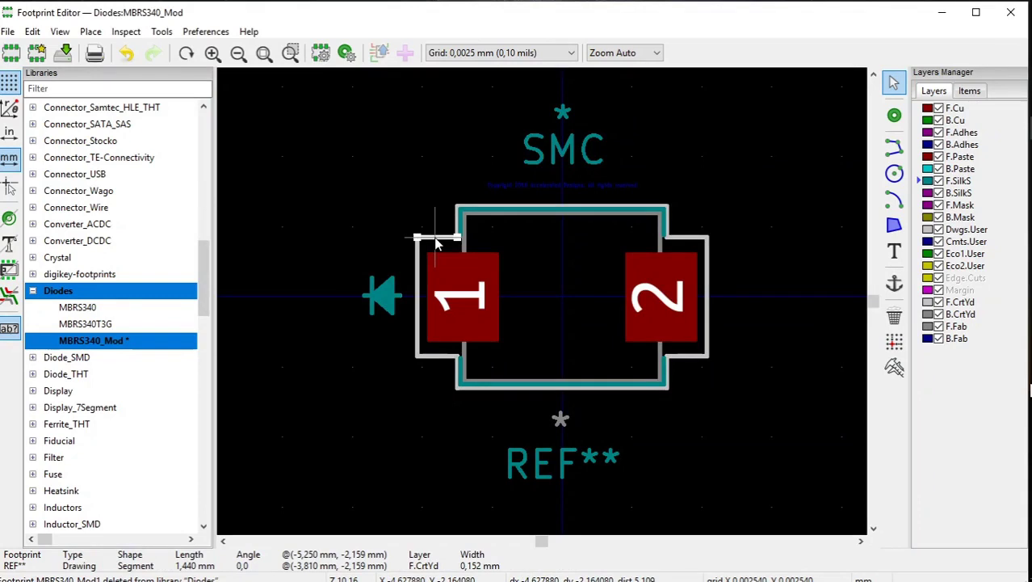
right_click(435, 242)
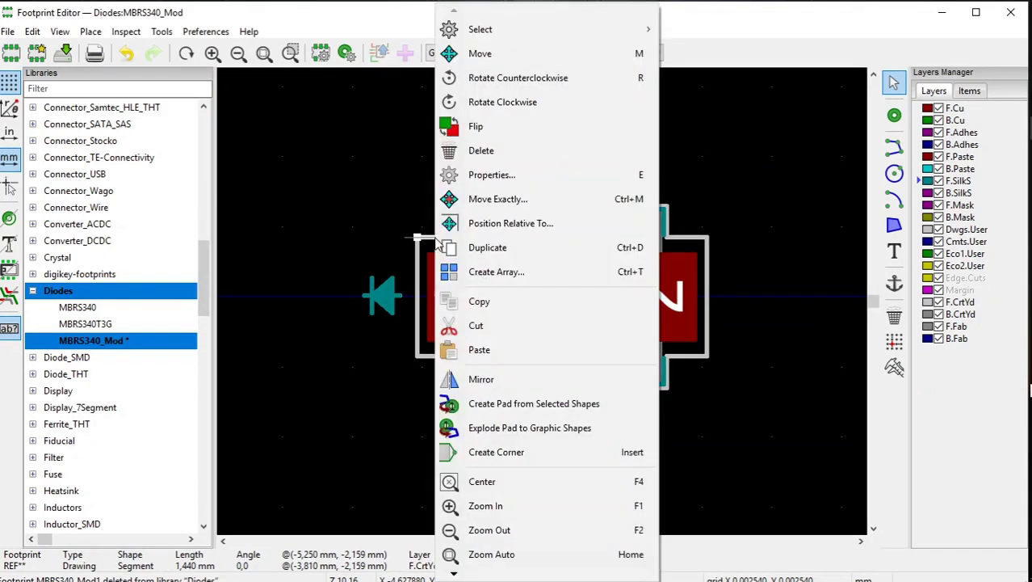
click(476, 175)
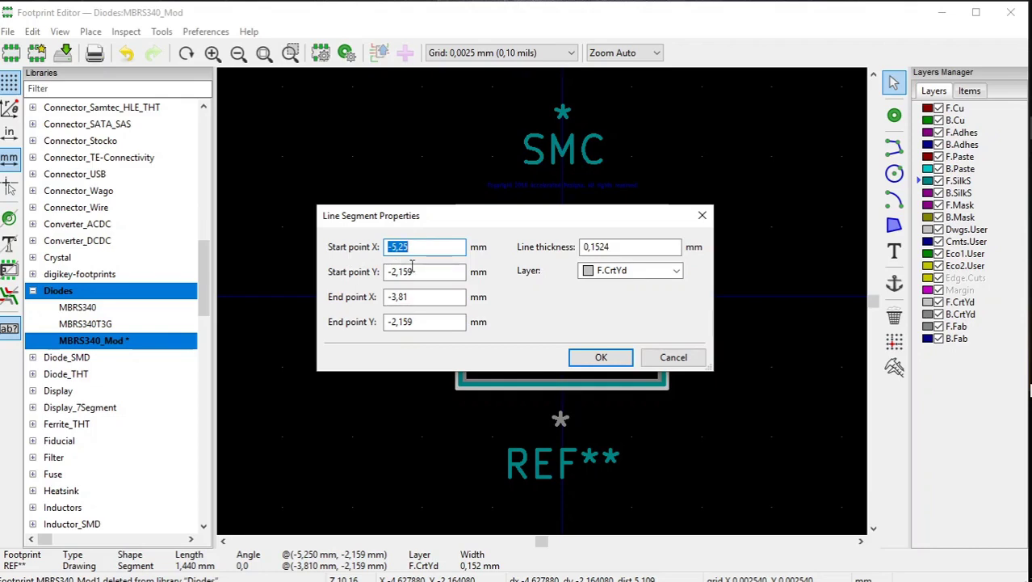
click(584, 360)
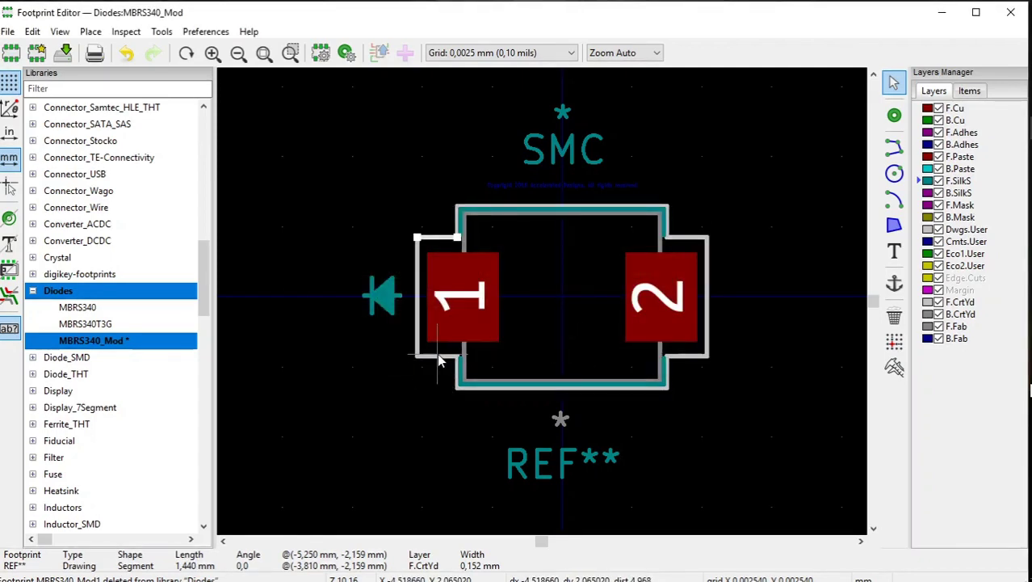
key(Escape)
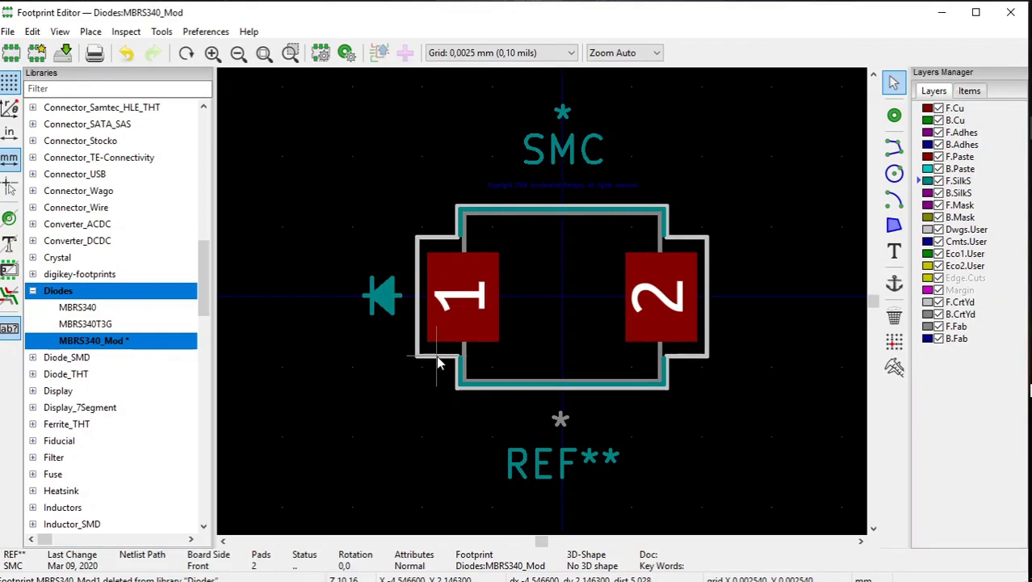
Step: Set the lower-left courtyard segment to run from X −3,81 to −5,25 mm at Y 2,159
click(437, 357)
right_click(438, 362)
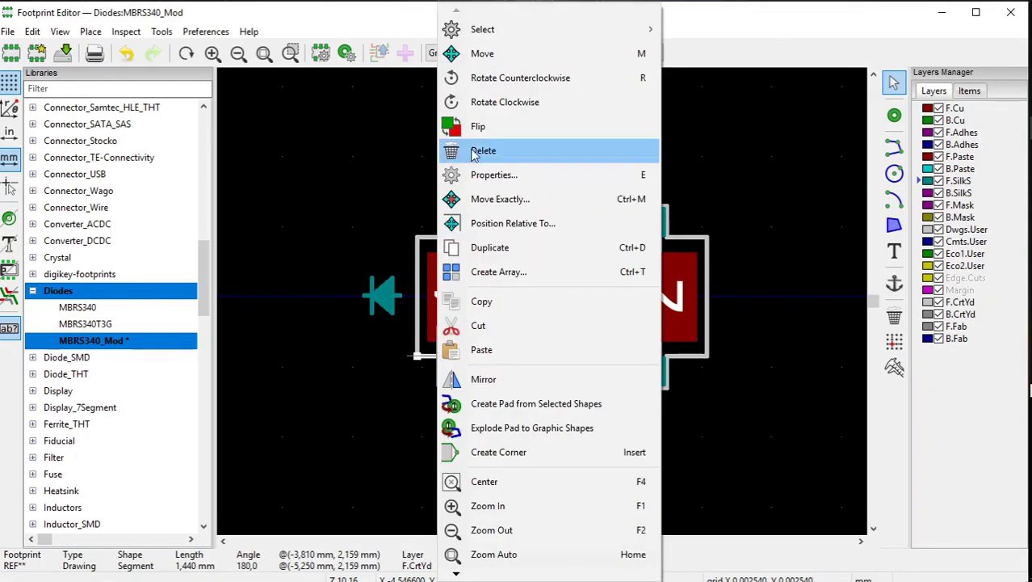
click(473, 174)
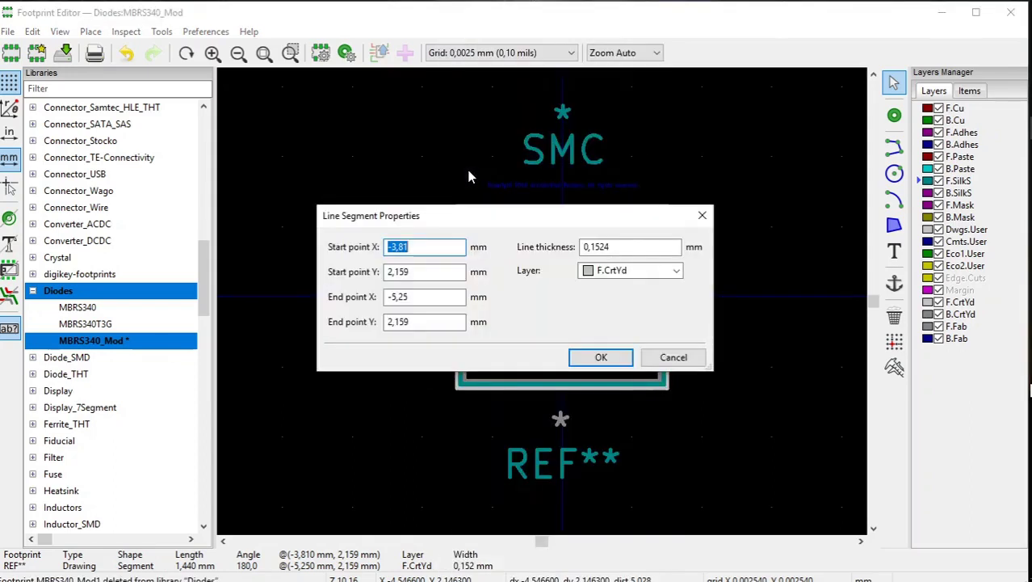
click(420, 297)
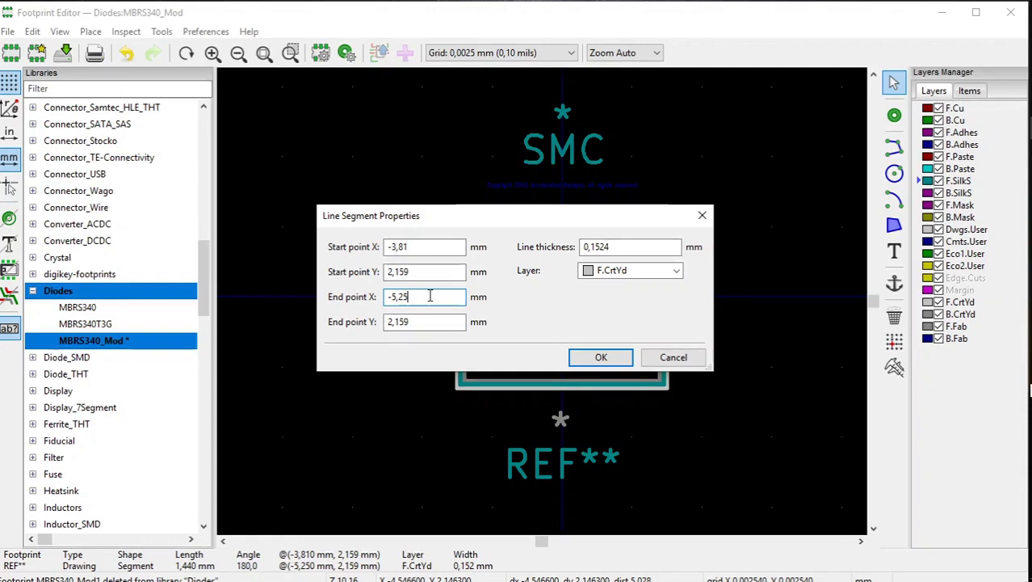
click(600, 364)
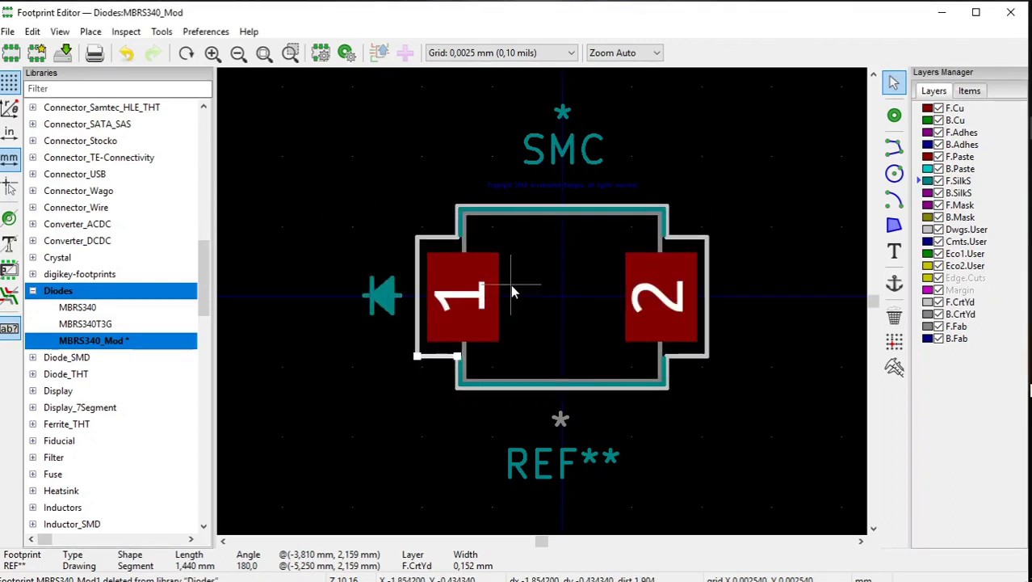
Step: Save the MBRS340_Mod footprint and inspect its upper-right and lower-right courtyard lines
click(65, 54)
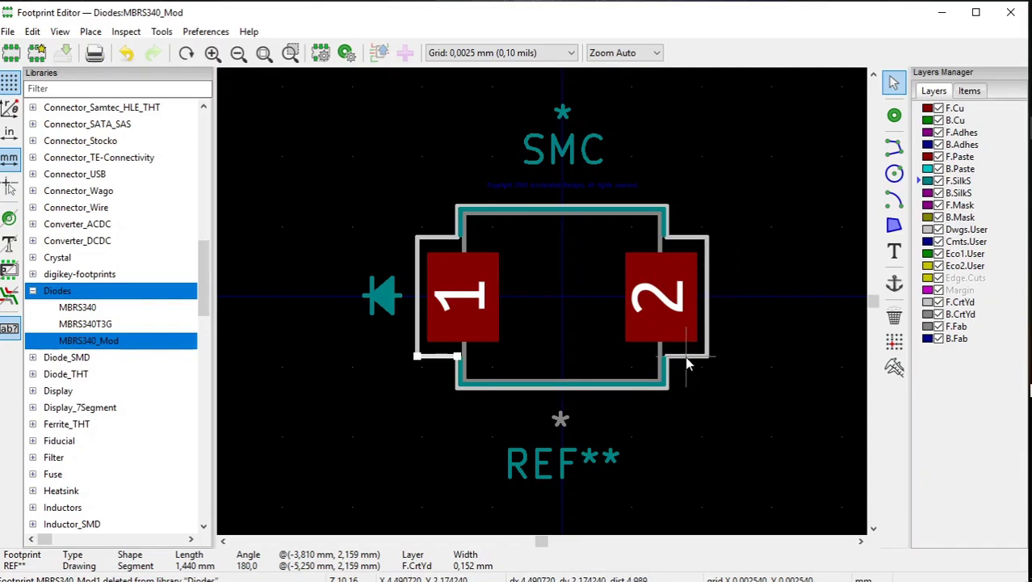
click(685, 238)
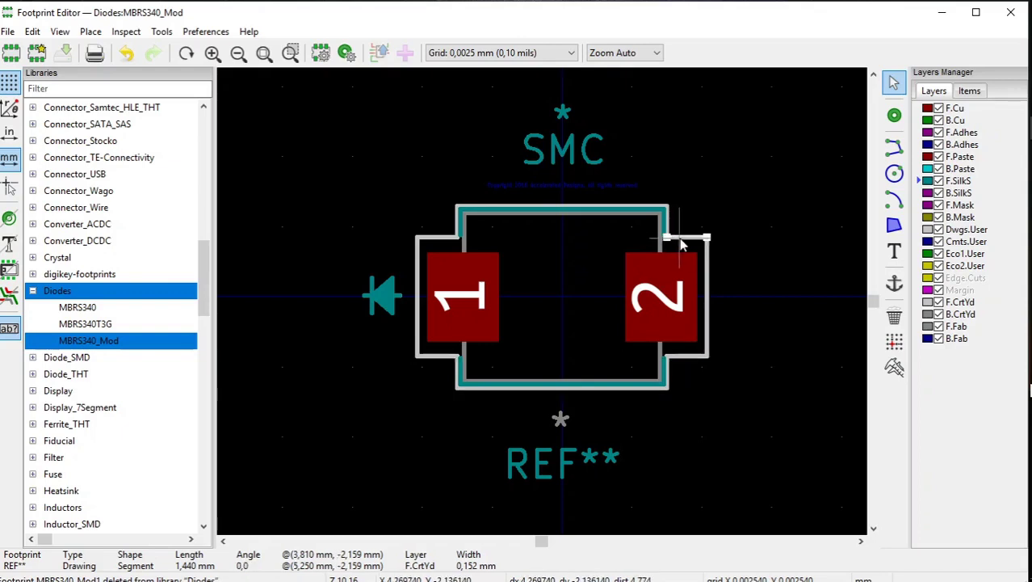
key(Escape)
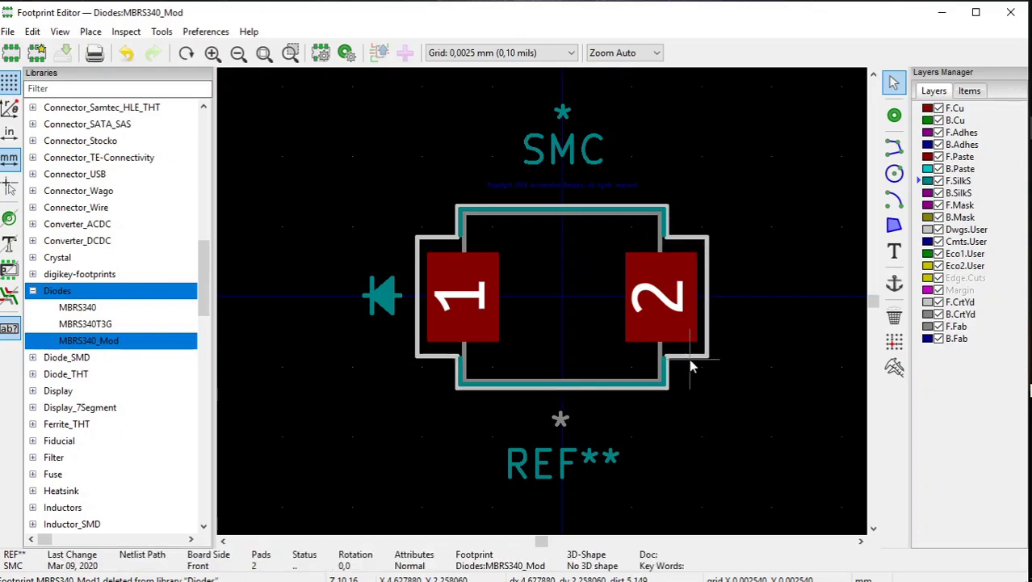
click(689, 355)
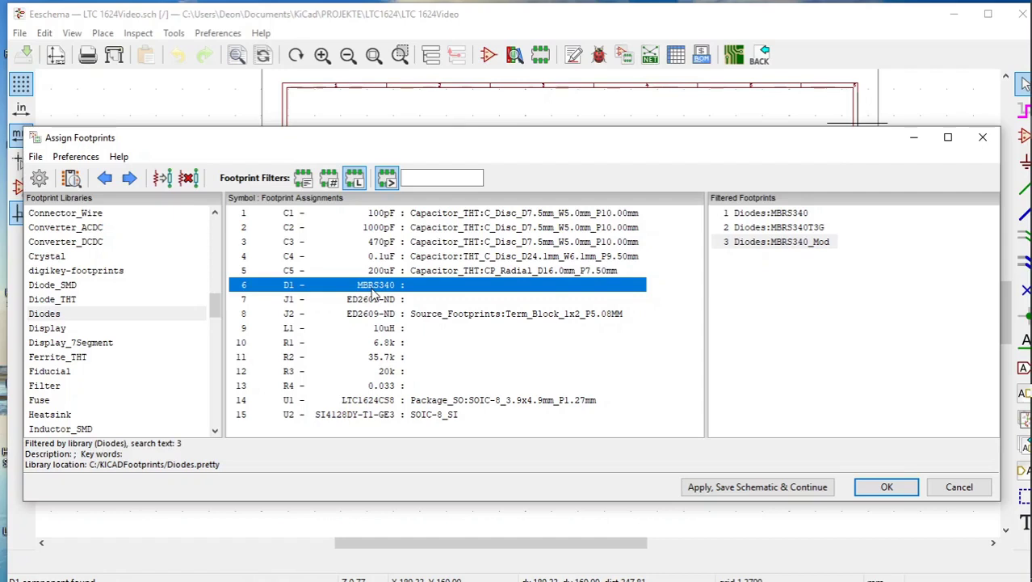
Step: Filter by the Diodes library and give diode D1 (MBRS340) the Diodes:MBRS340_Mod footprint
click(114, 316)
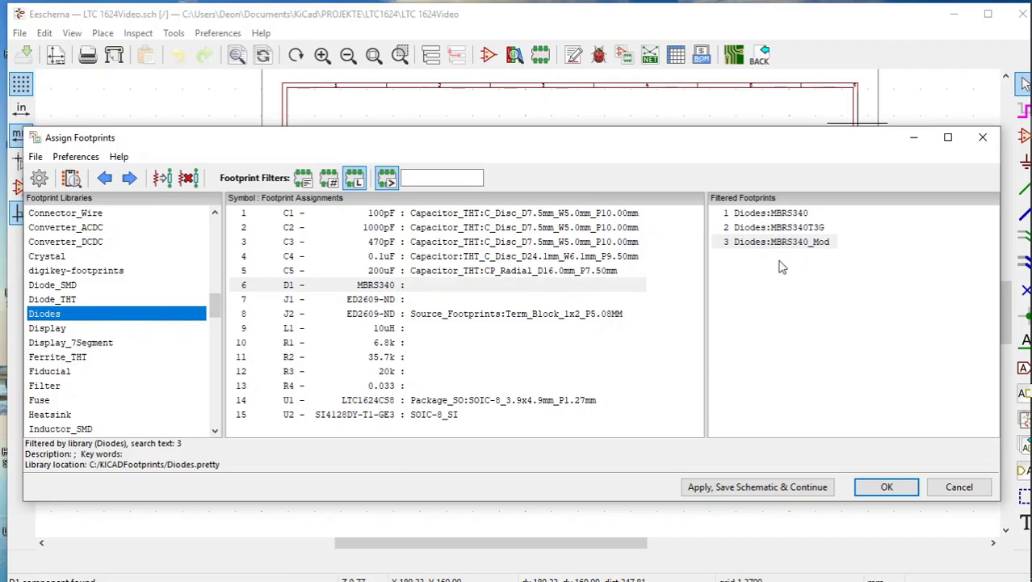
click(429, 289)
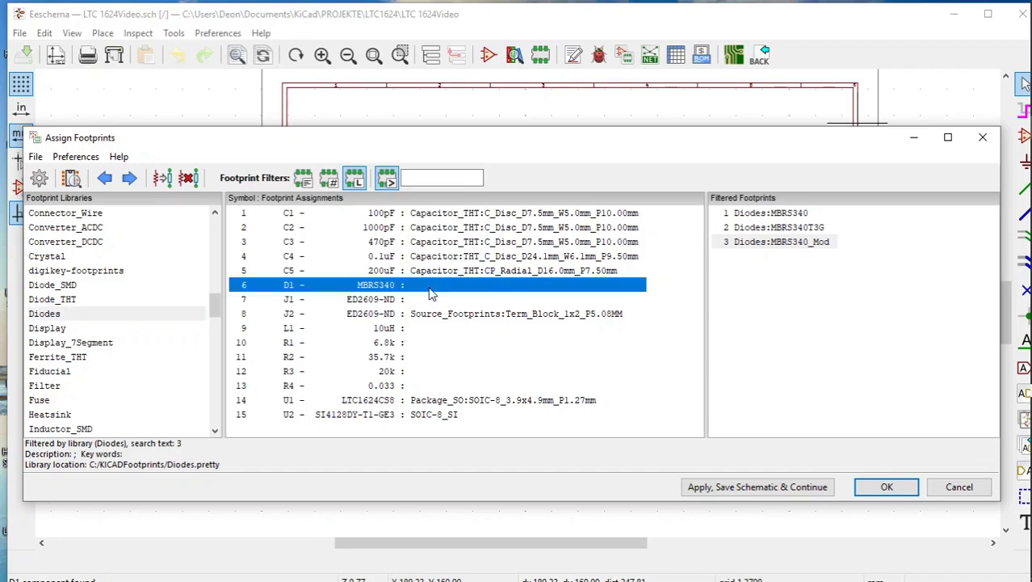
click(797, 243)
double_click(797, 243)
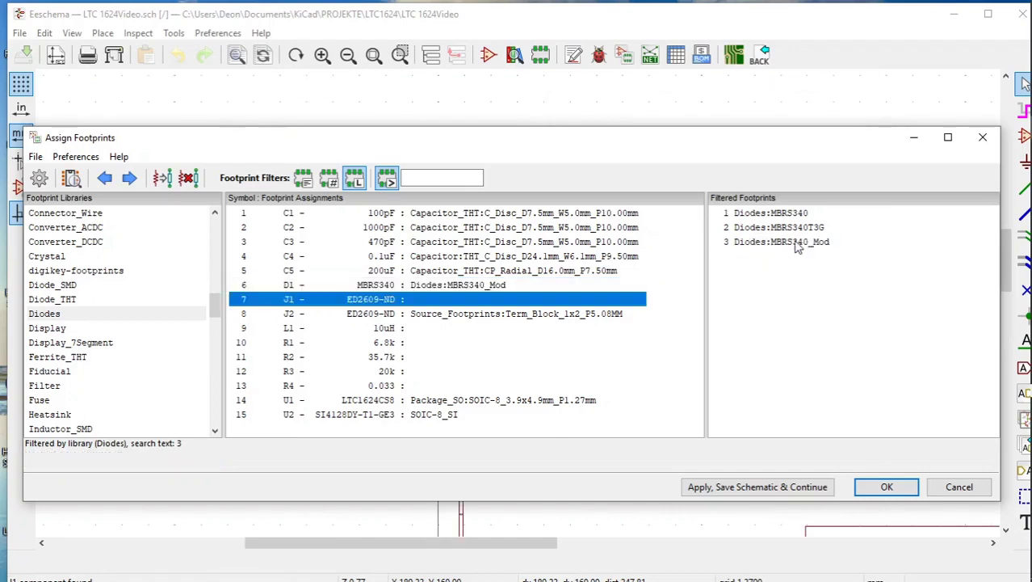